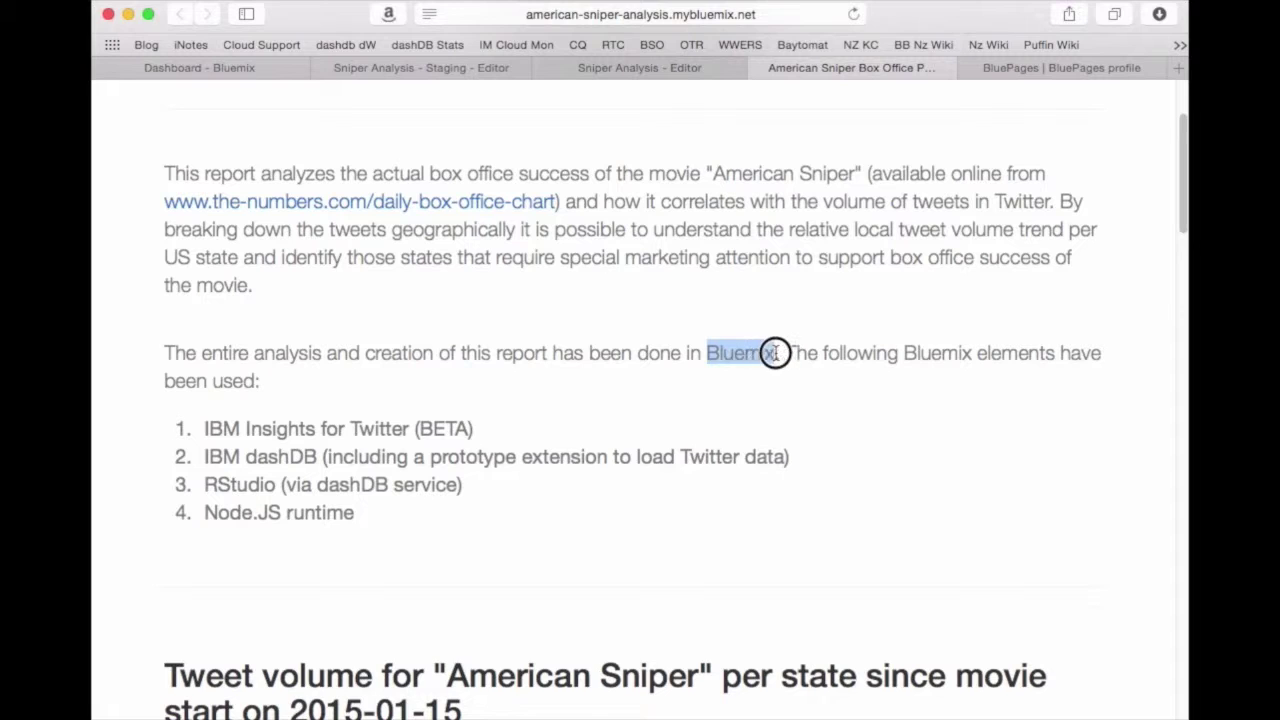
- Review the report's list of Bluemix elements used and the tweet counts of individual states on the tweet volume map
click(172, 429)
drag(172, 429, 424, 535)
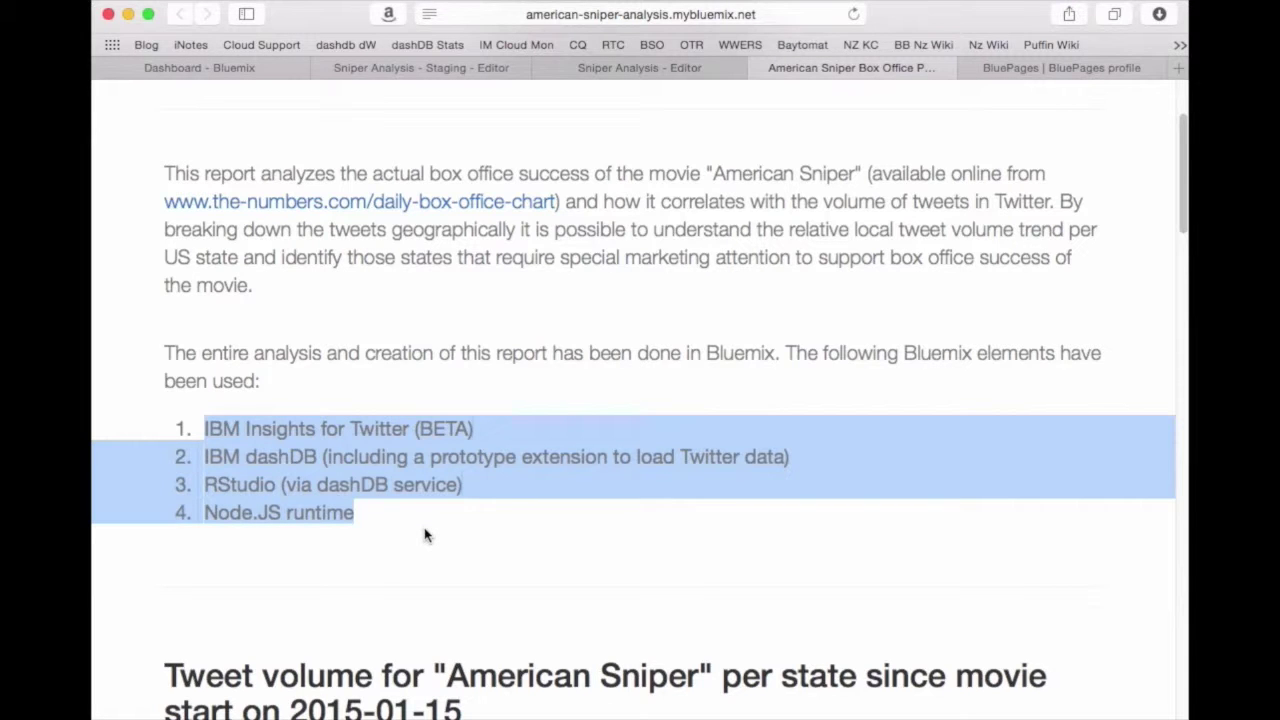
click(424, 535)
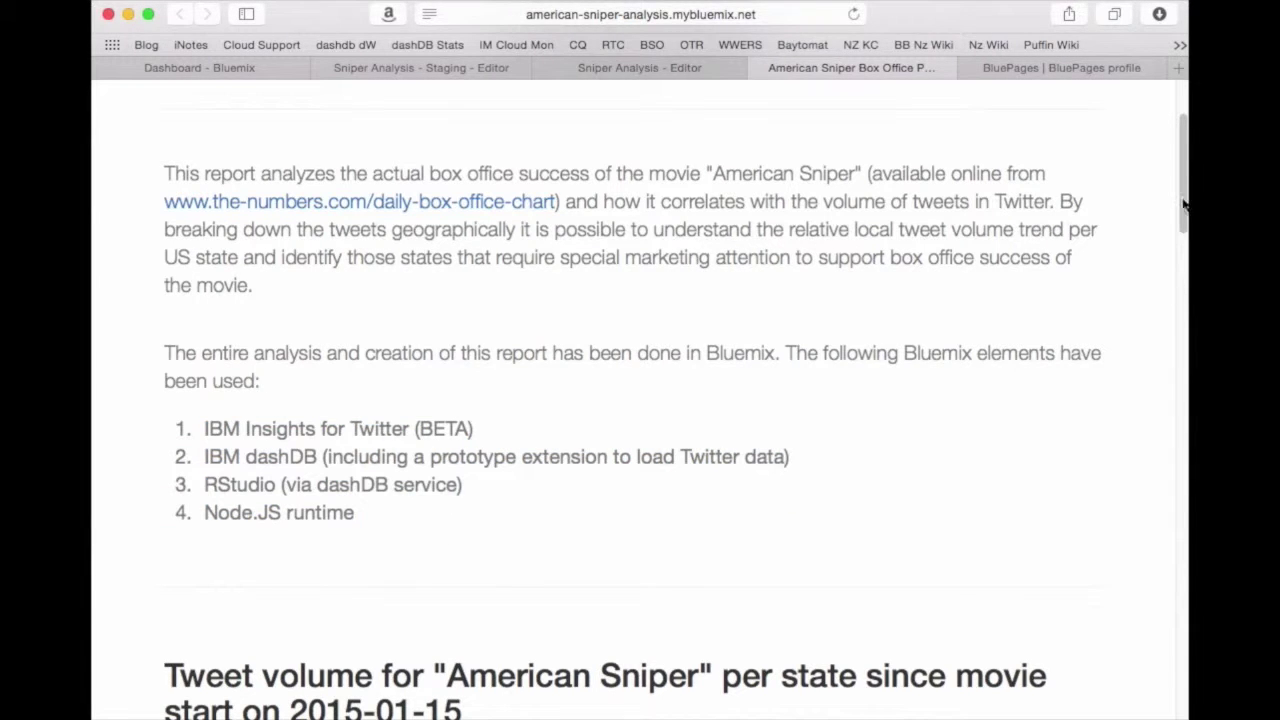
drag(1183, 204, 1183, 313)
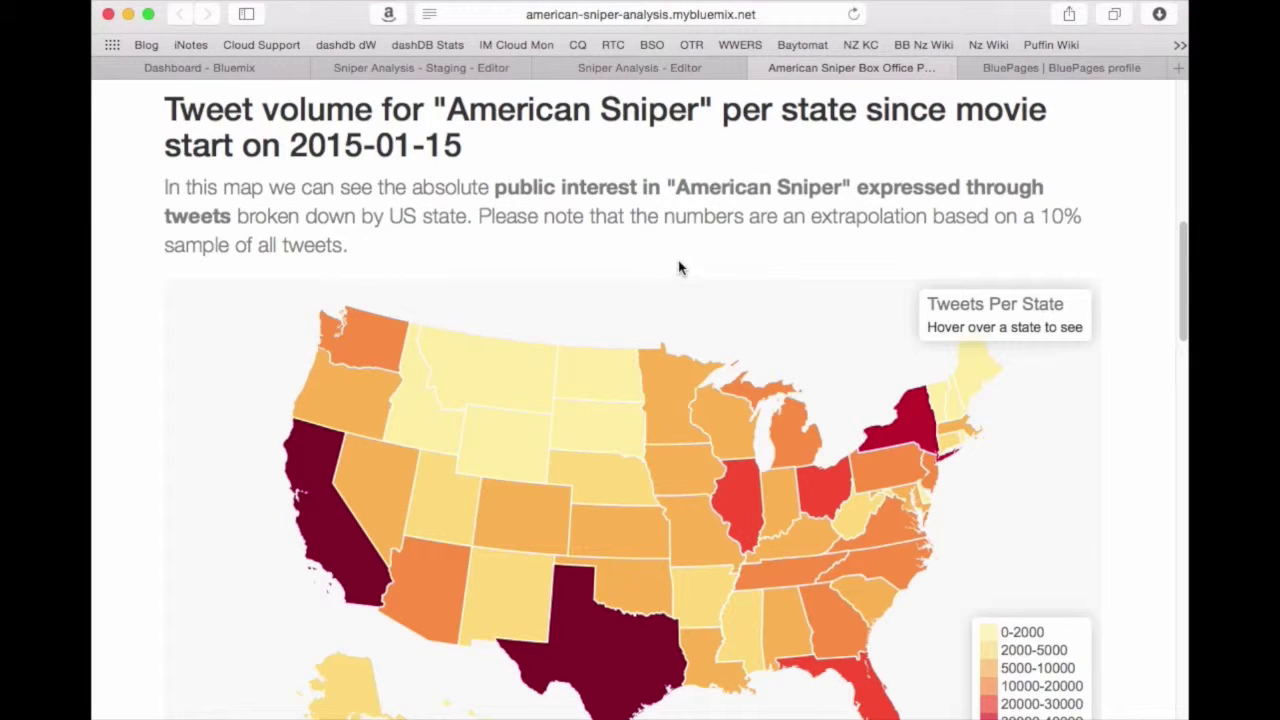
drag(1183, 300, 1183, 335)
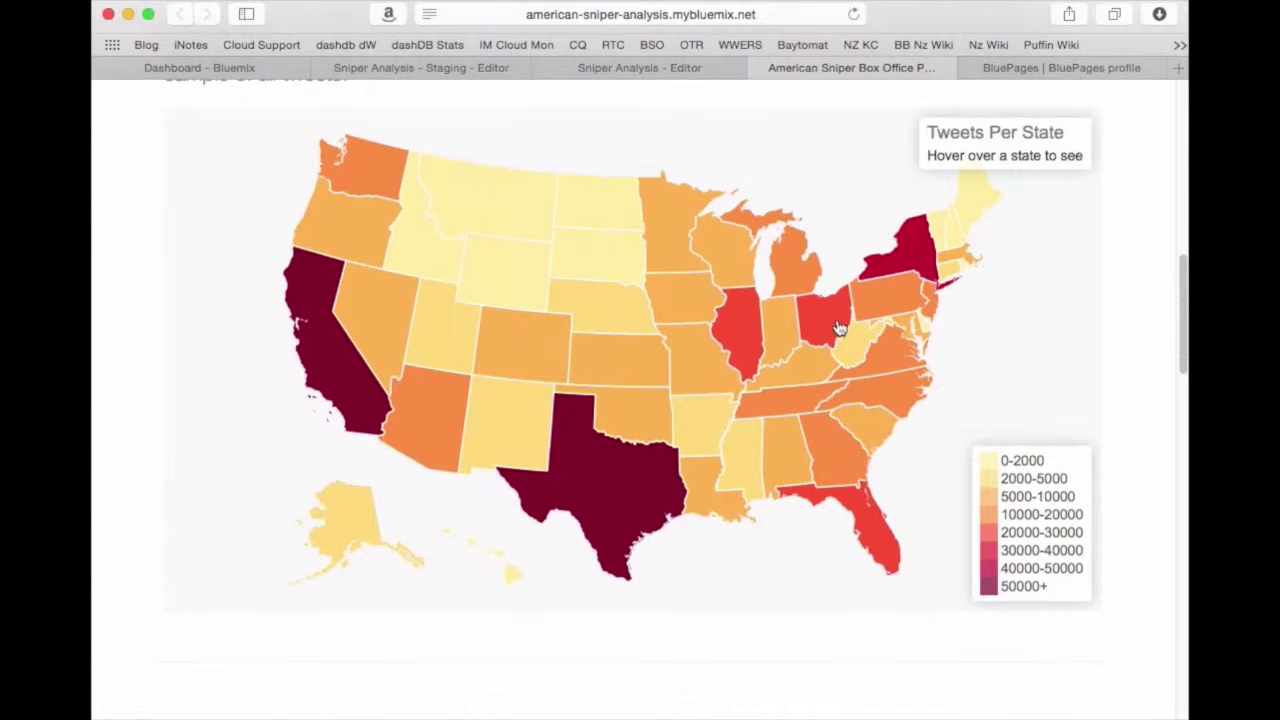
mouse_move(648, 363)
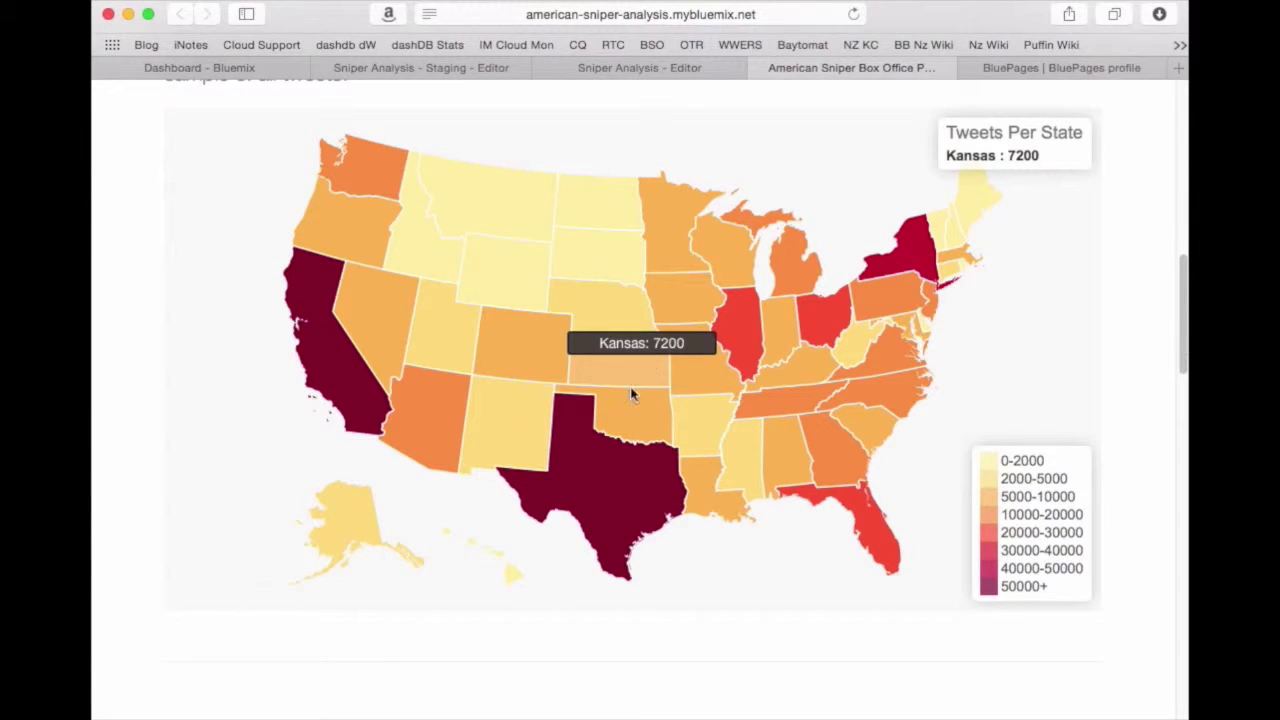
mouse_move(614, 463)
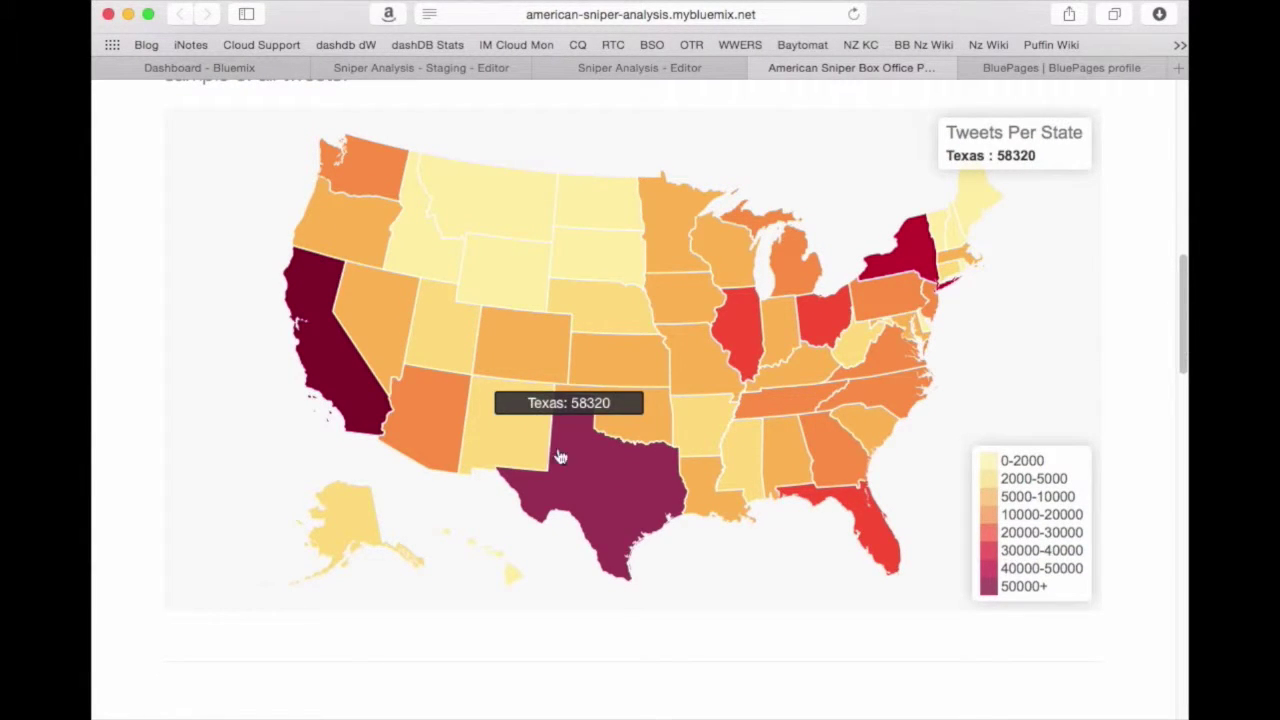
mouse_move(367, 409)
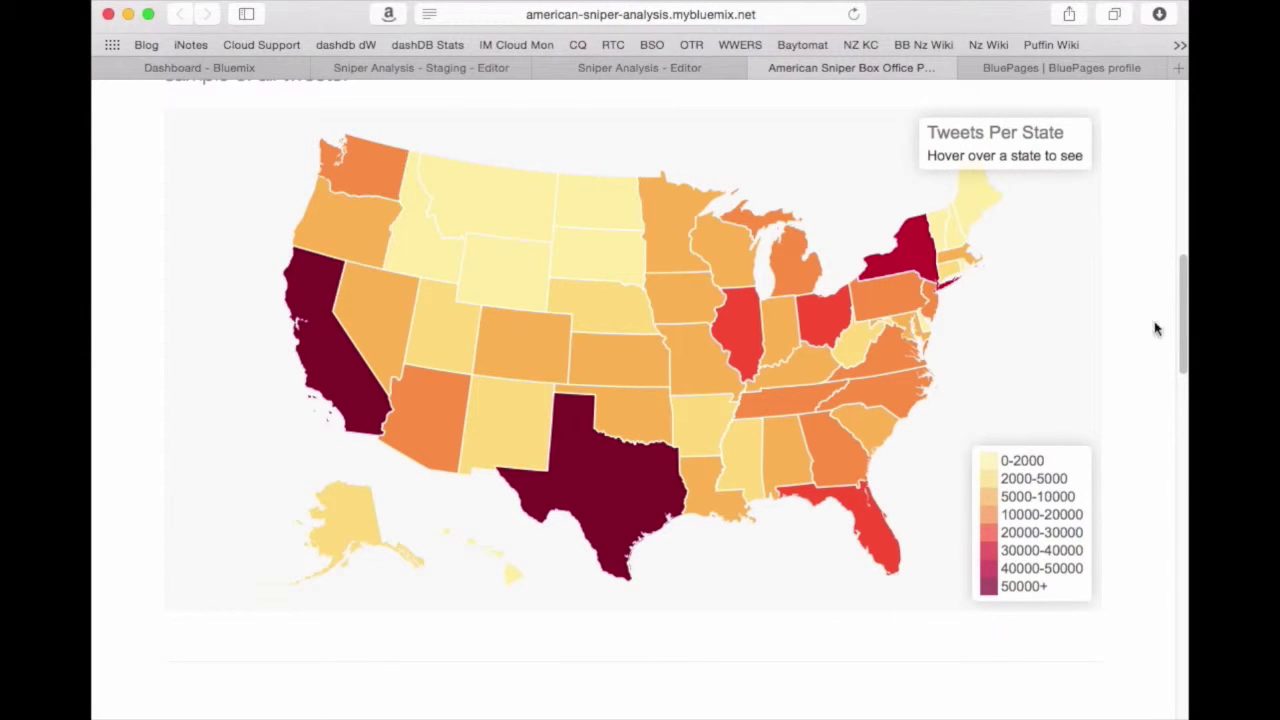
- Examine the diagram comparing actual box office success with tweet volume over time
scroll(1181, 300, down, 10)
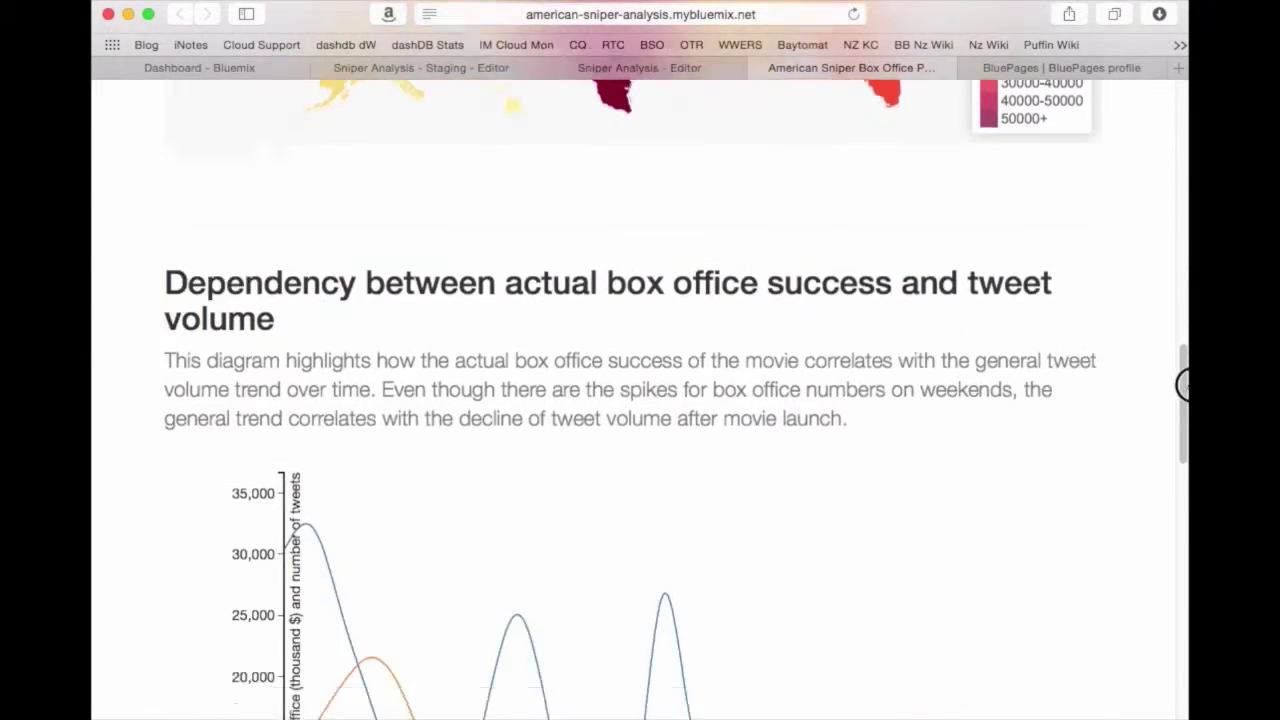
scroll(1183, 408, down, 2)
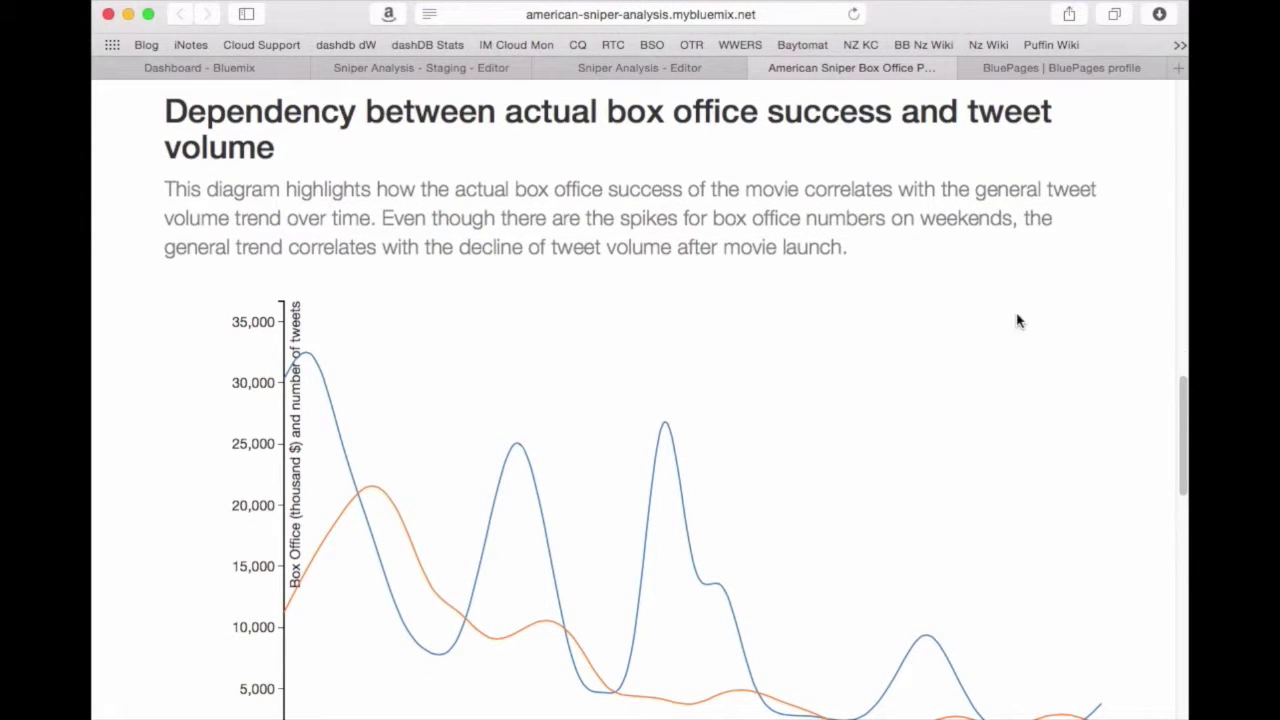
drag(1184, 389, 1174, 429)
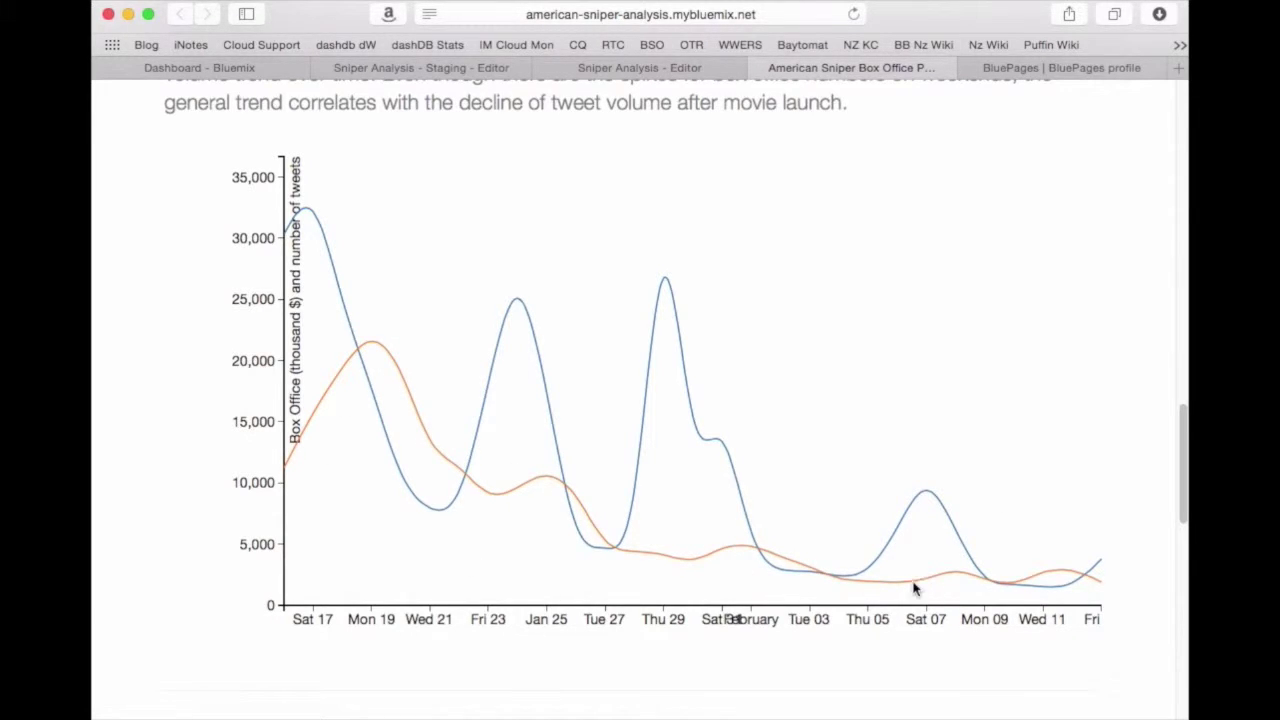
- Examine the map of relative tweet volume decline per state, its percentage definition and legend, and the marketing conclusion above it
drag(1184, 447, 1186, 569)
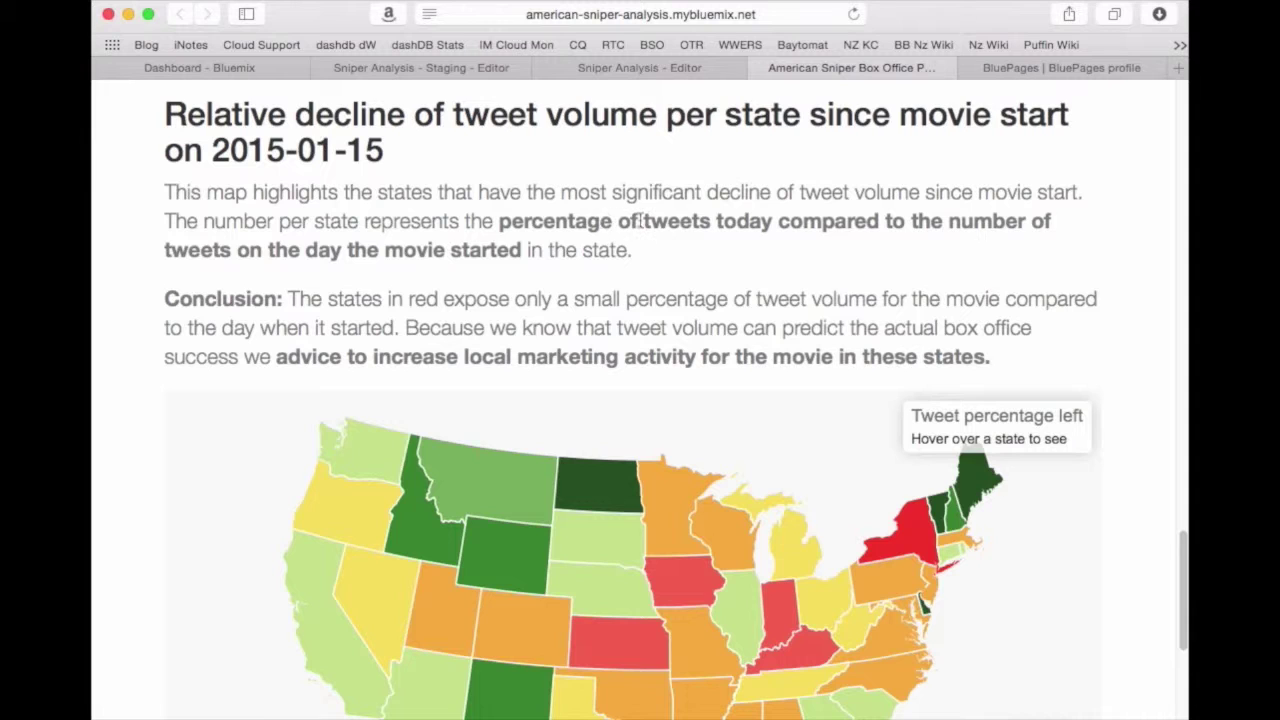
drag(500, 220, 526, 246)
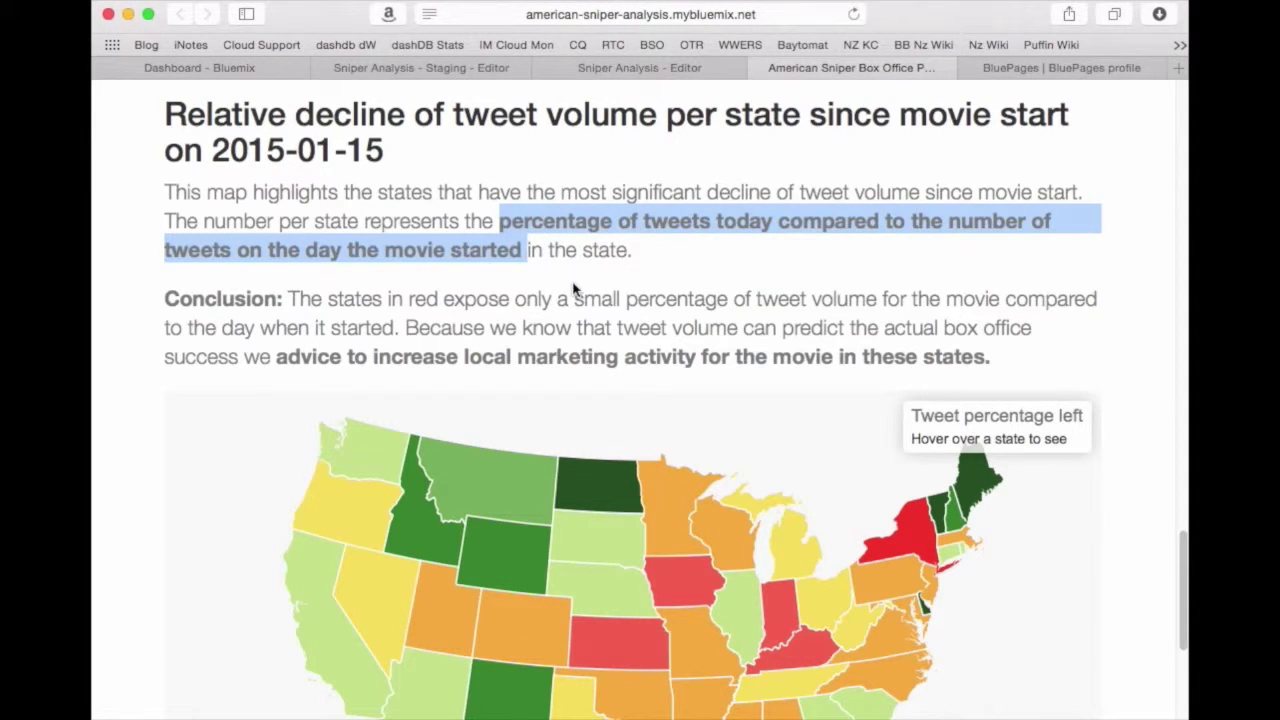
click(1074, 262)
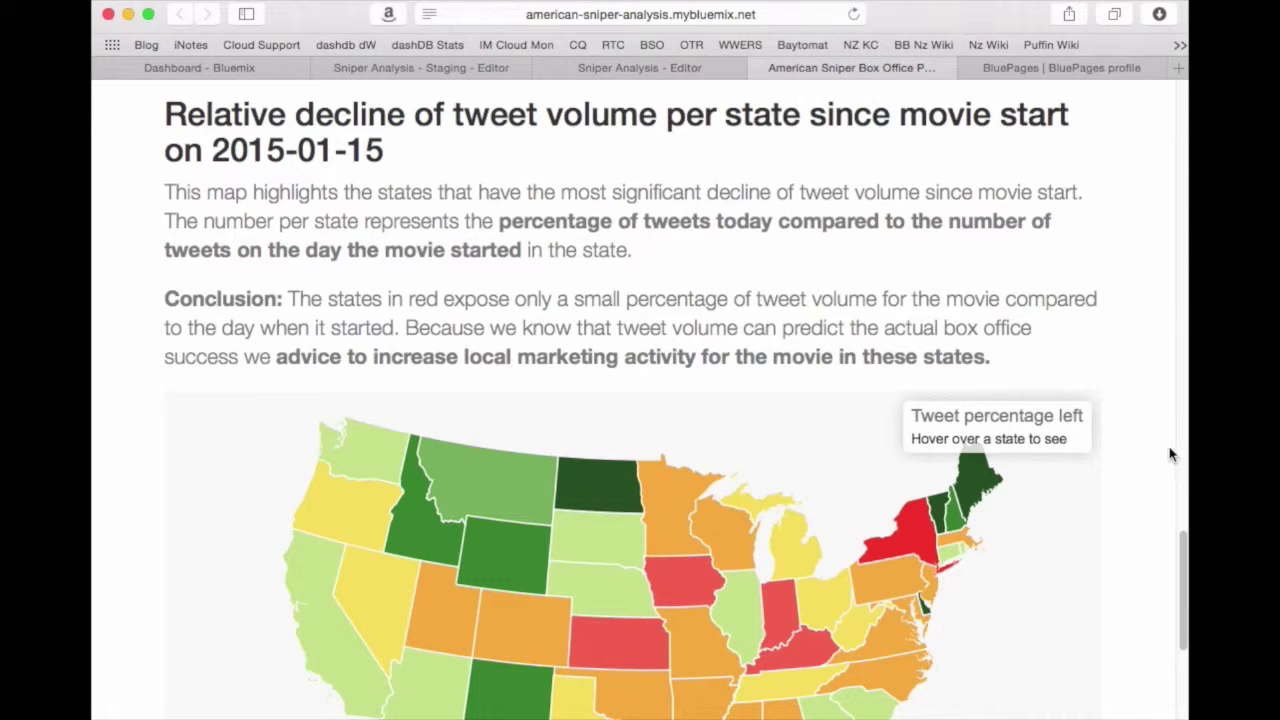
drag(1186, 543, 1182, 585)
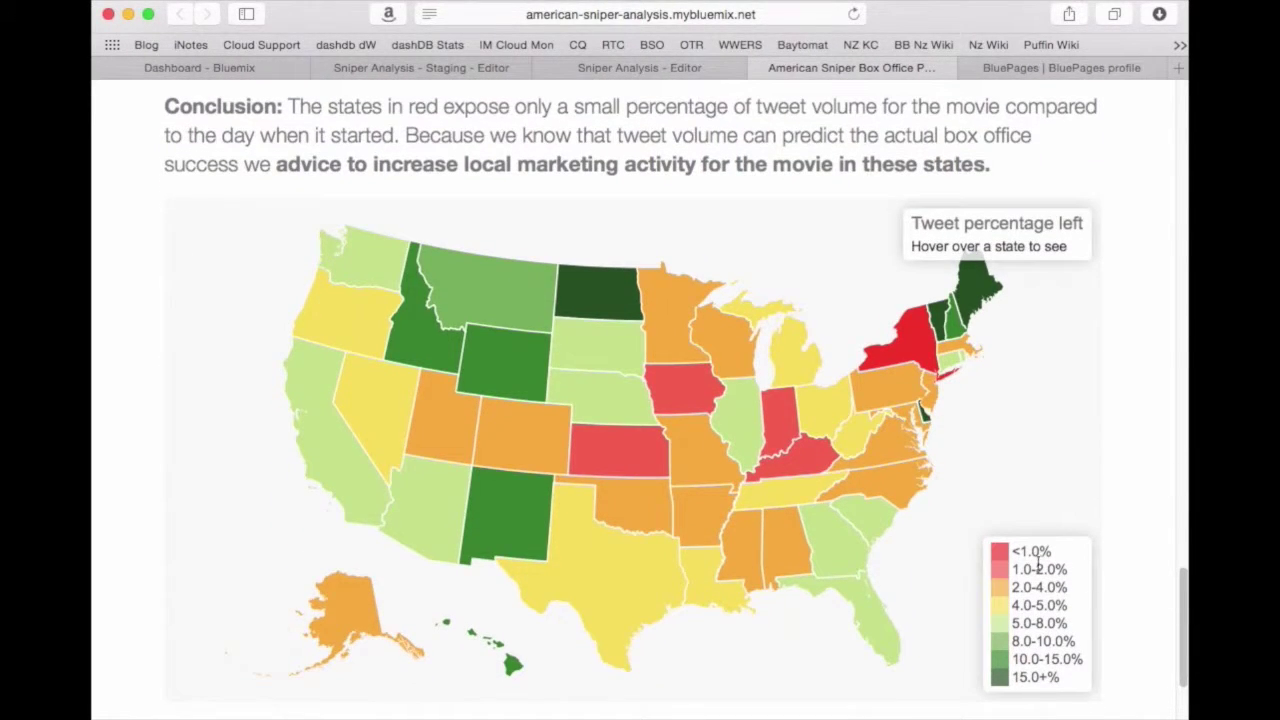
mouse_move(913, 352)
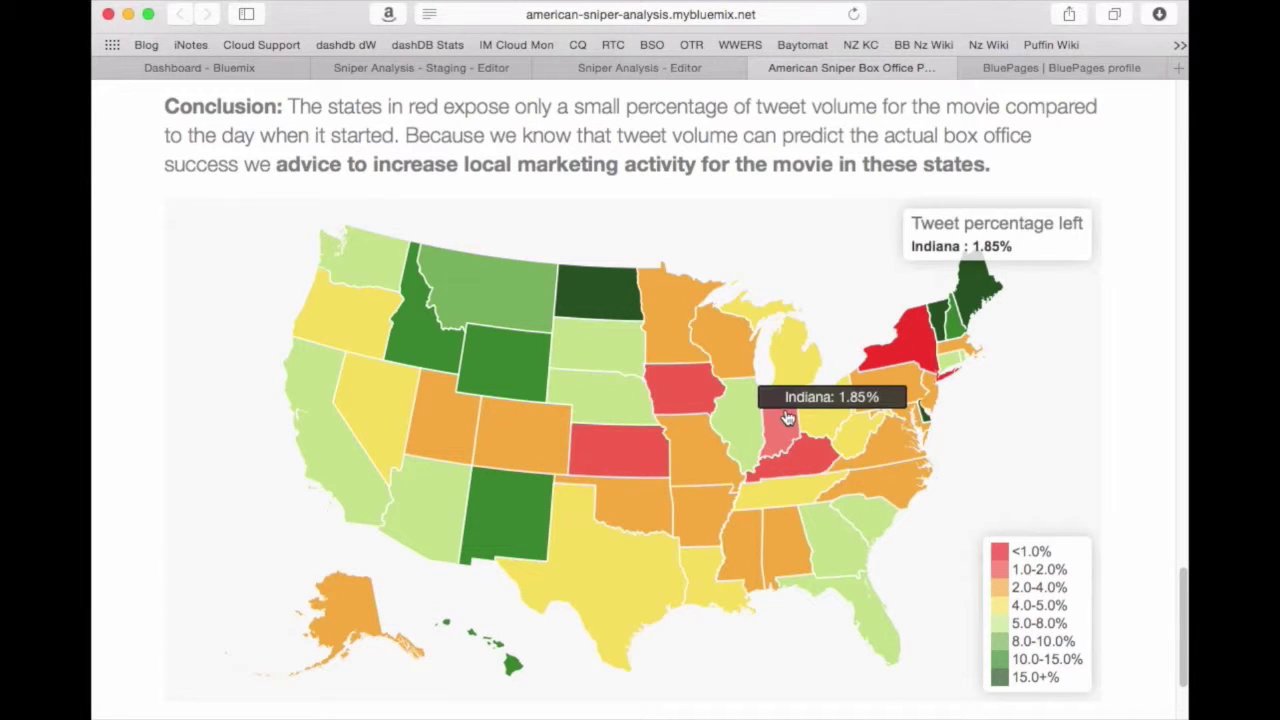
mouse_move(703, 380)
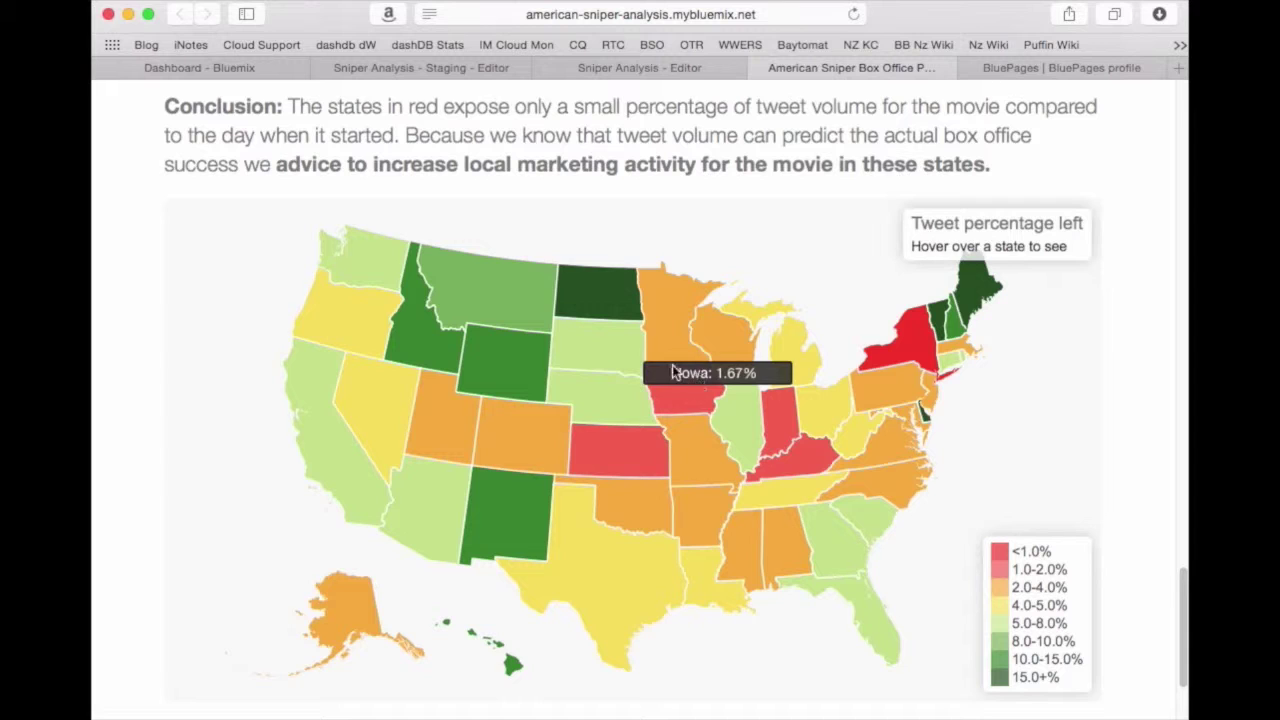
mouse_move(606, 300)
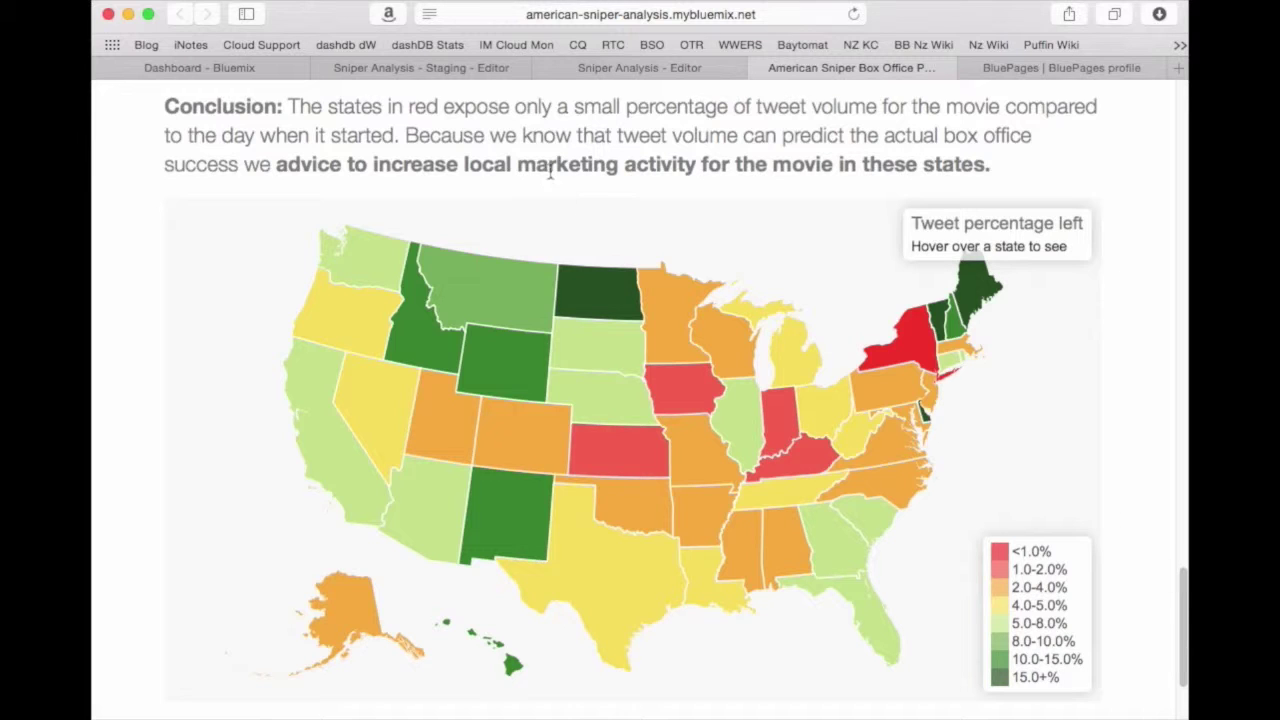
drag(278, 165, 997, 173)
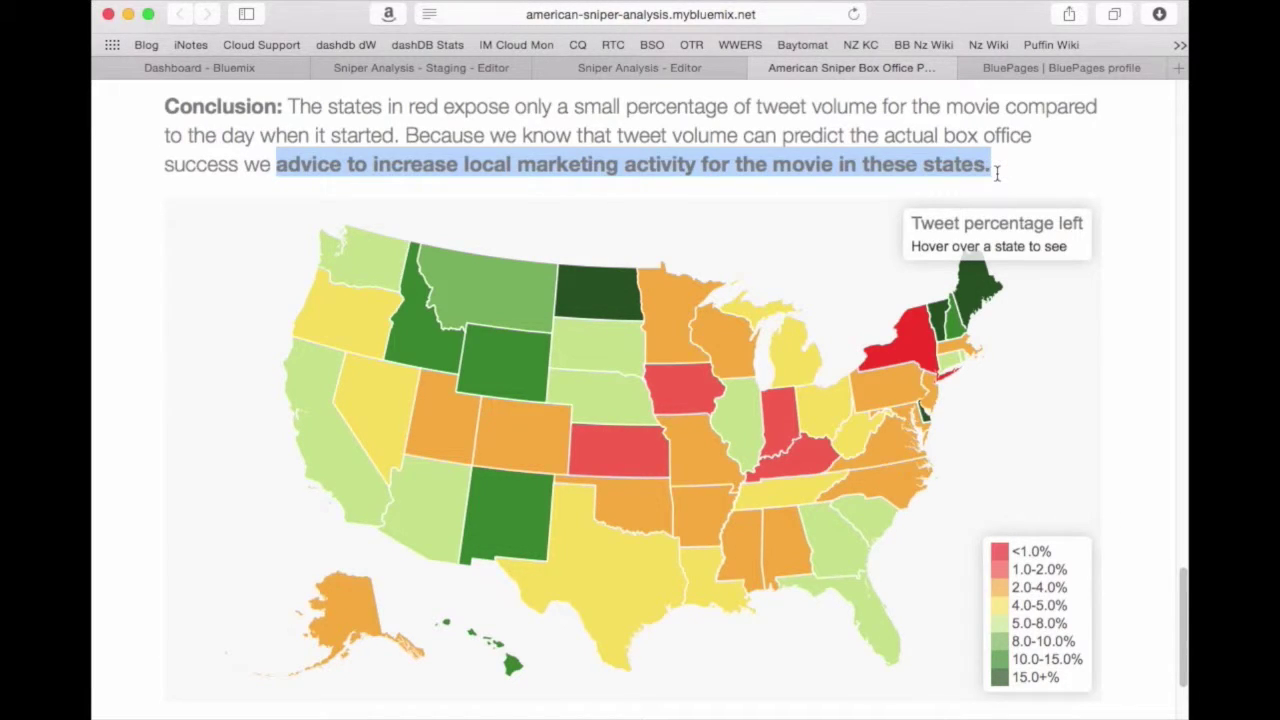
click(1006, 175)
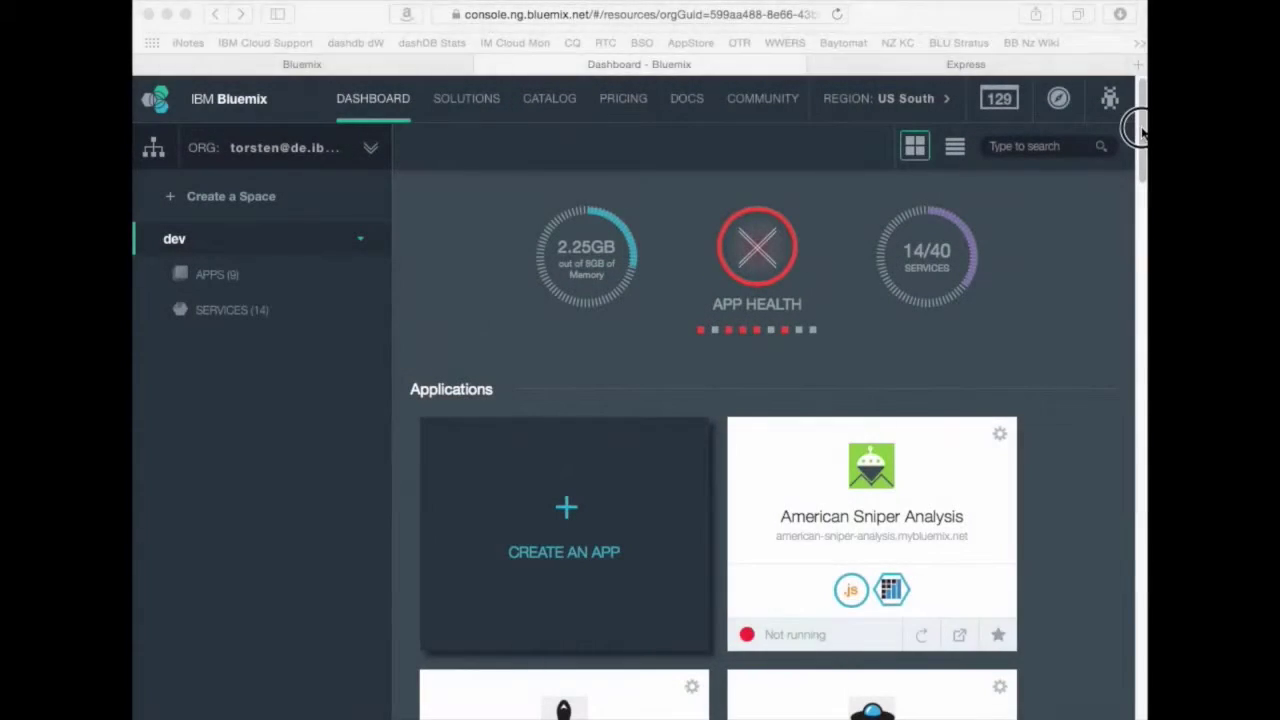
- Start adding a service to the dev space and open the IBM Insights for Twitter entry in the catalog's Big Data section
drag(1143, 145, 1128, 392)
click(566, 343)
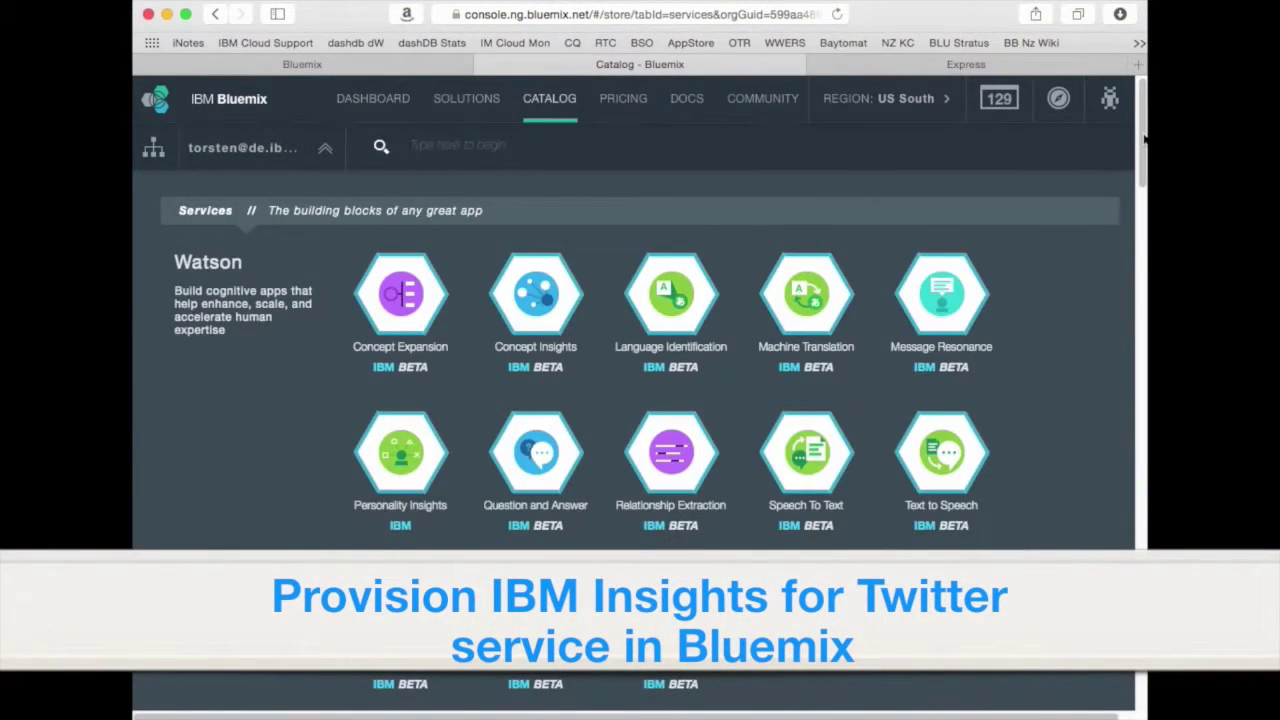
drag(1145, 140, 1137, 540)
mouse_move(925, 290)
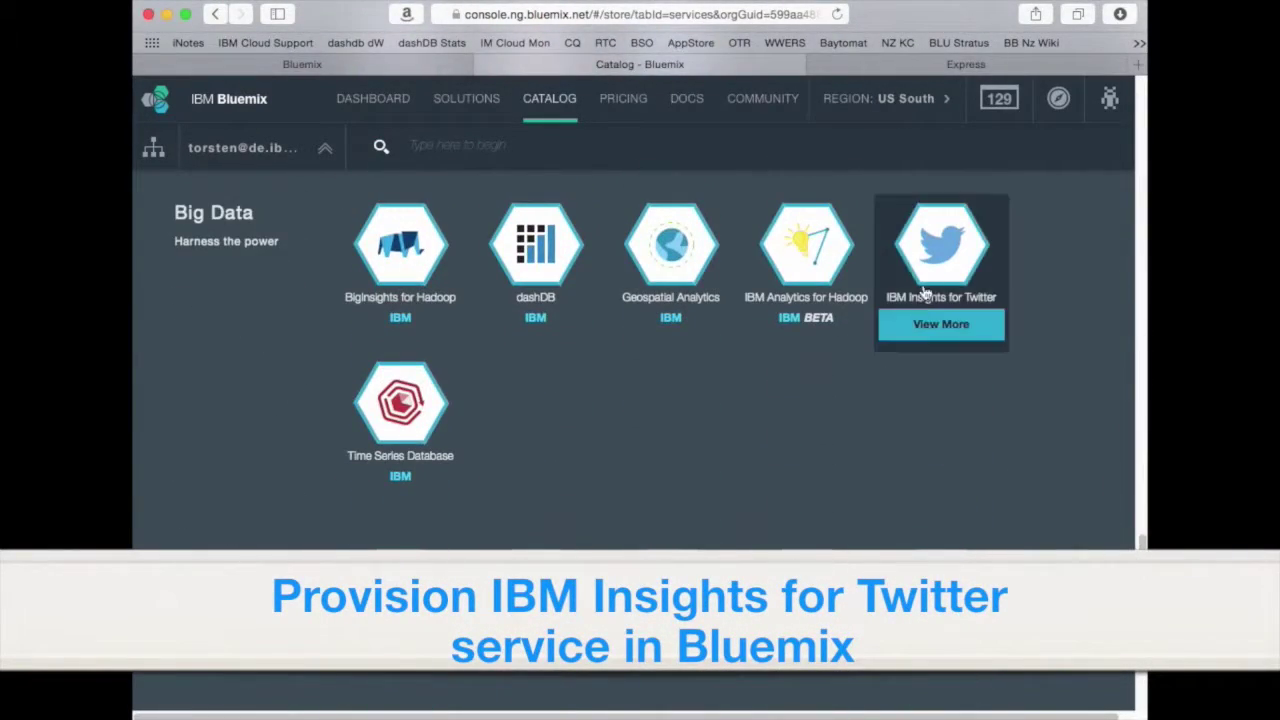
click(954, 284)
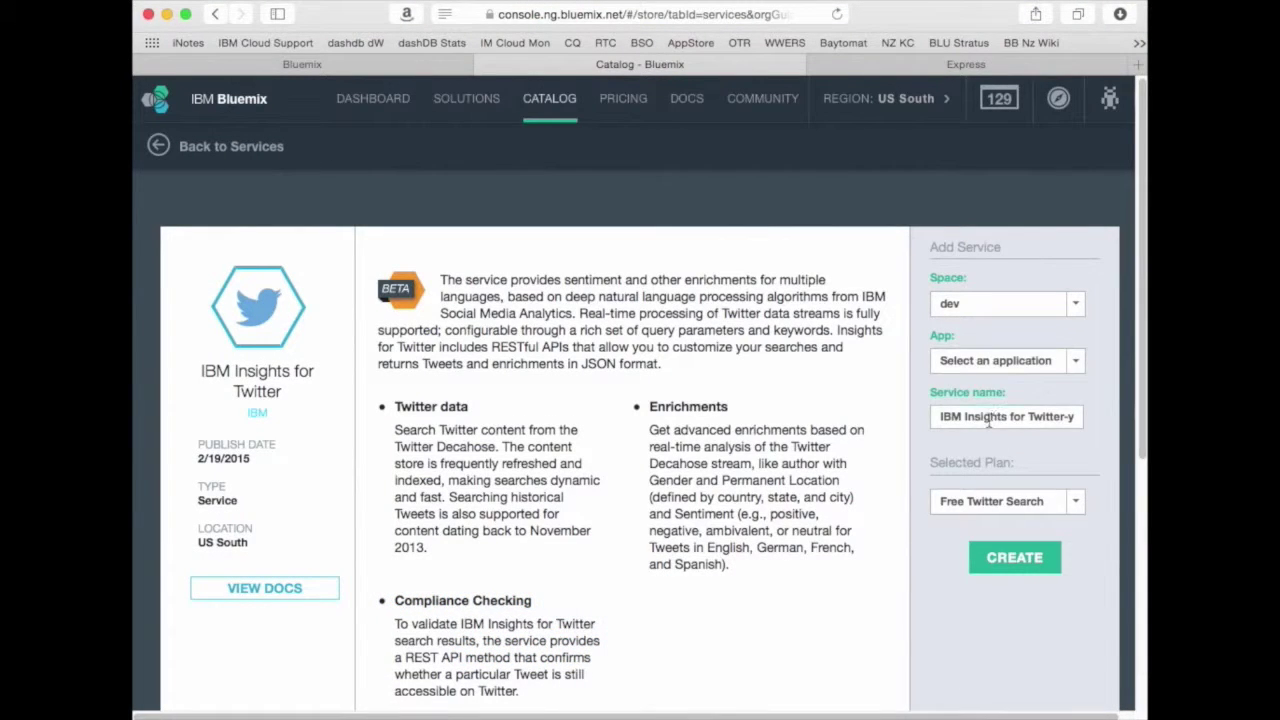
- Create the IBM Insights for Twitter service unbound, with the service name "Twitter for dashDB"
click(1076, 362)
scroll(1083, 509, down, 2)
click(786, 690)
triple_click(997, 417)
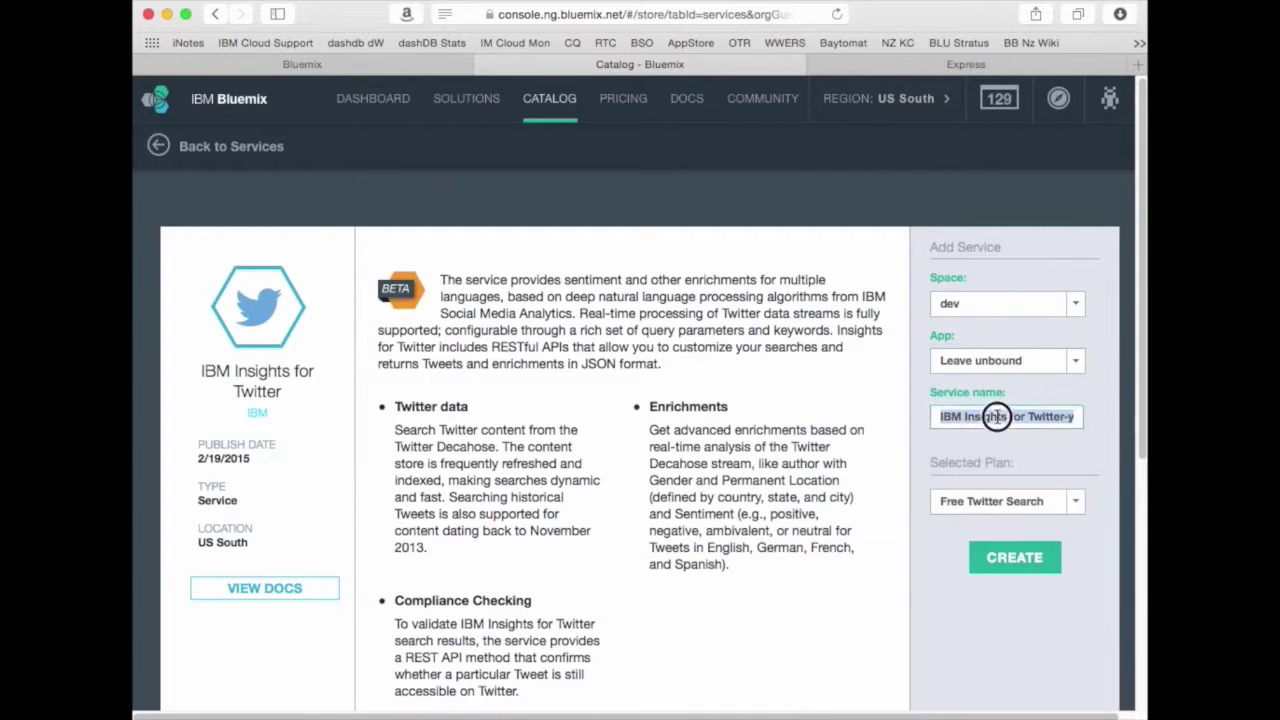
text(Twitter for dashDB)
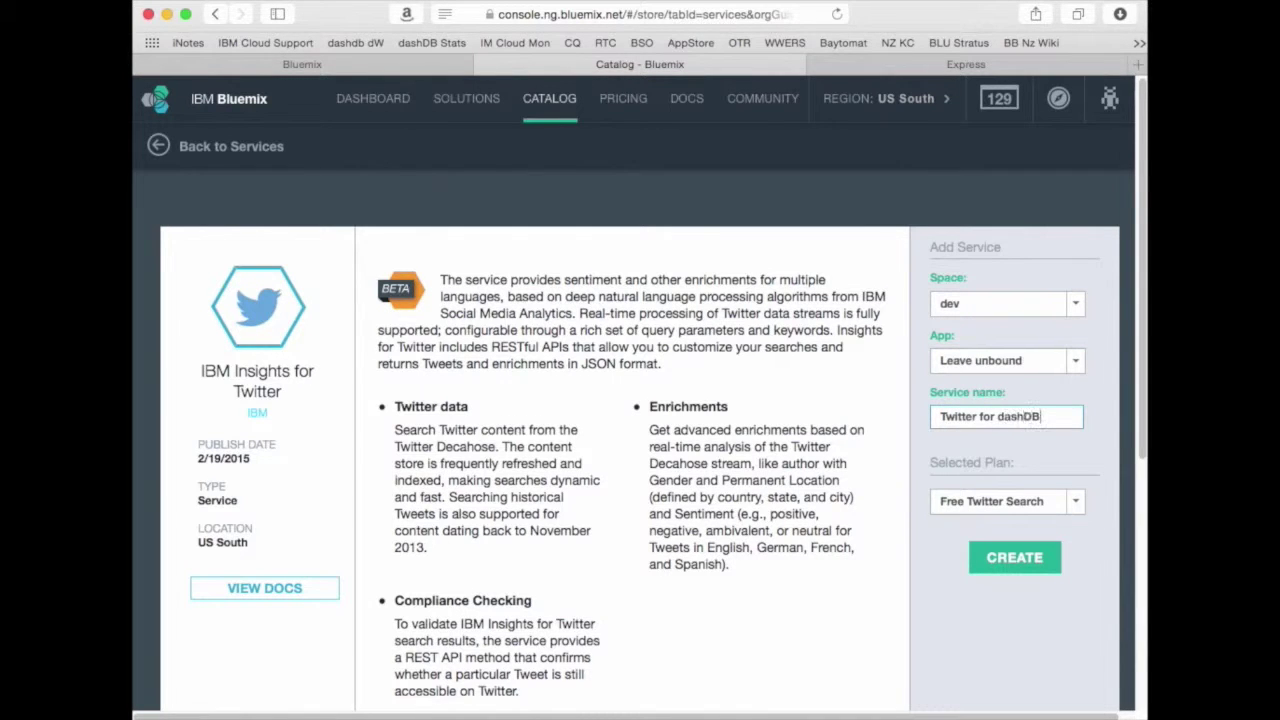
click(1027, 566)
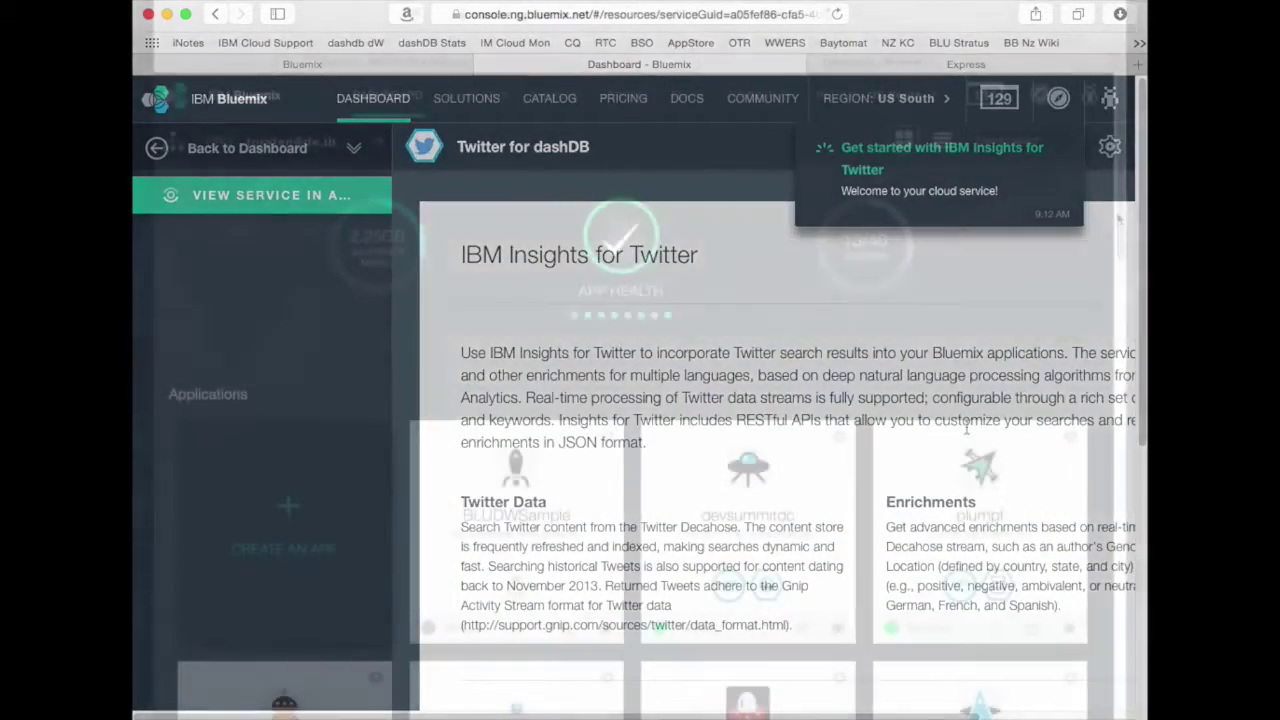
- Start adding another service from the dashboard and open the dashDB entry in the catalog's Big Data section
drag(1117, 251, 1077, 491)
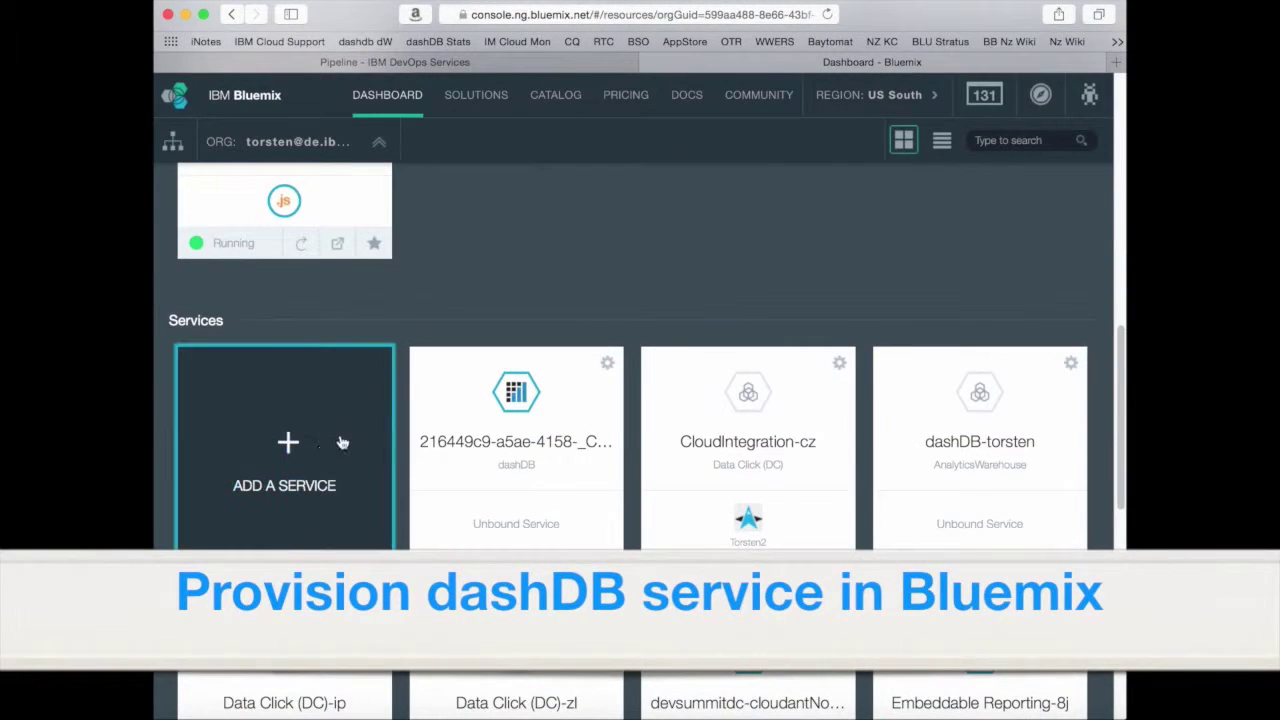
click(309, 451)
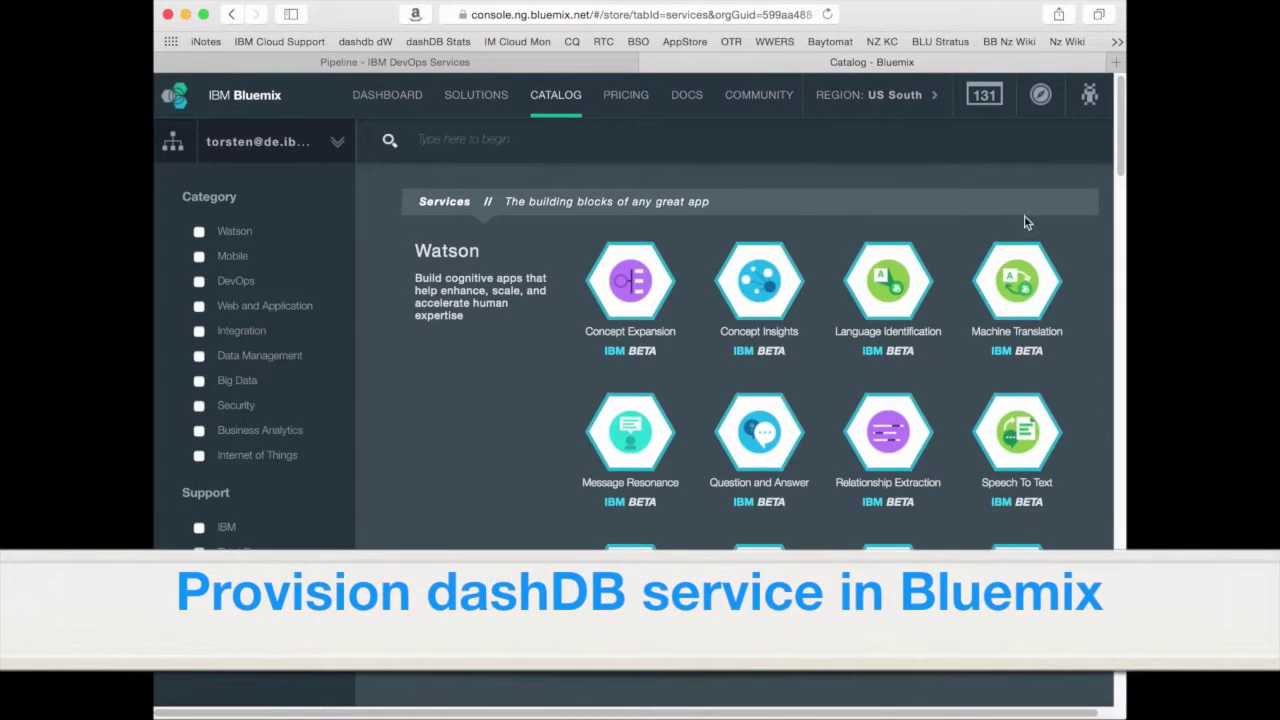
drag(1120, 165, 1076, 481)
scroll(1076, 481, down, 5)
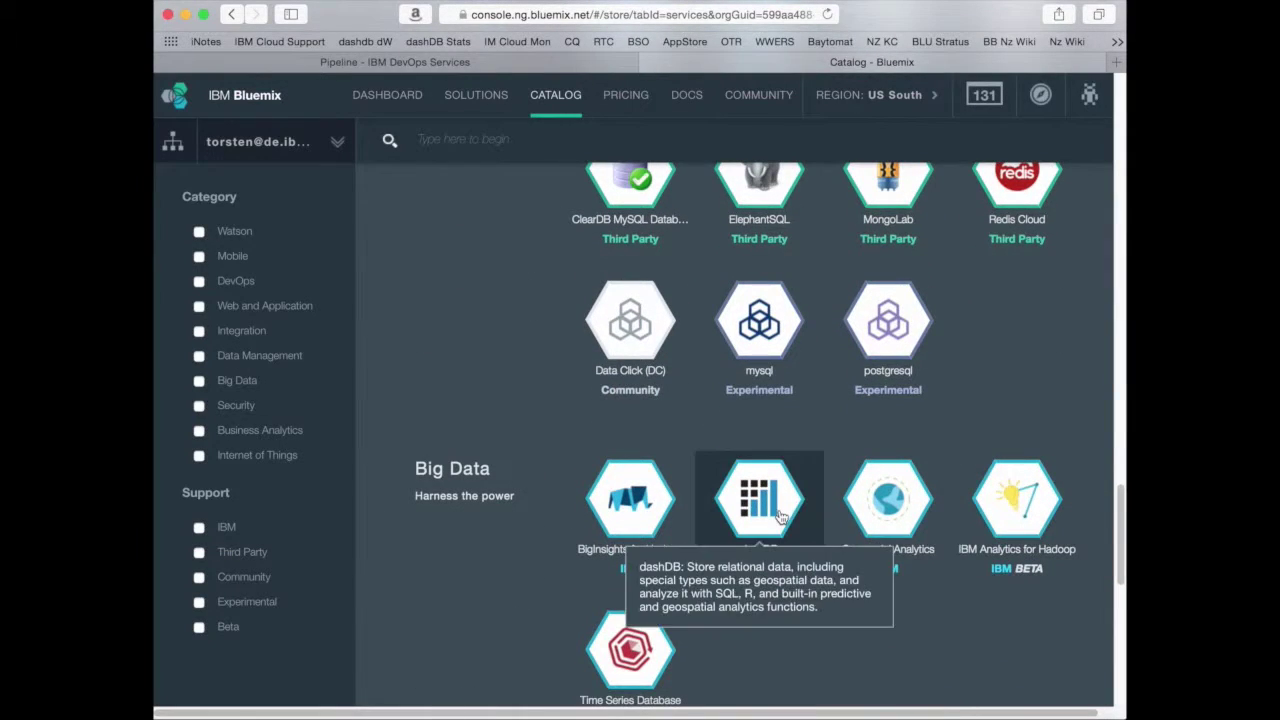
click(783, 545)
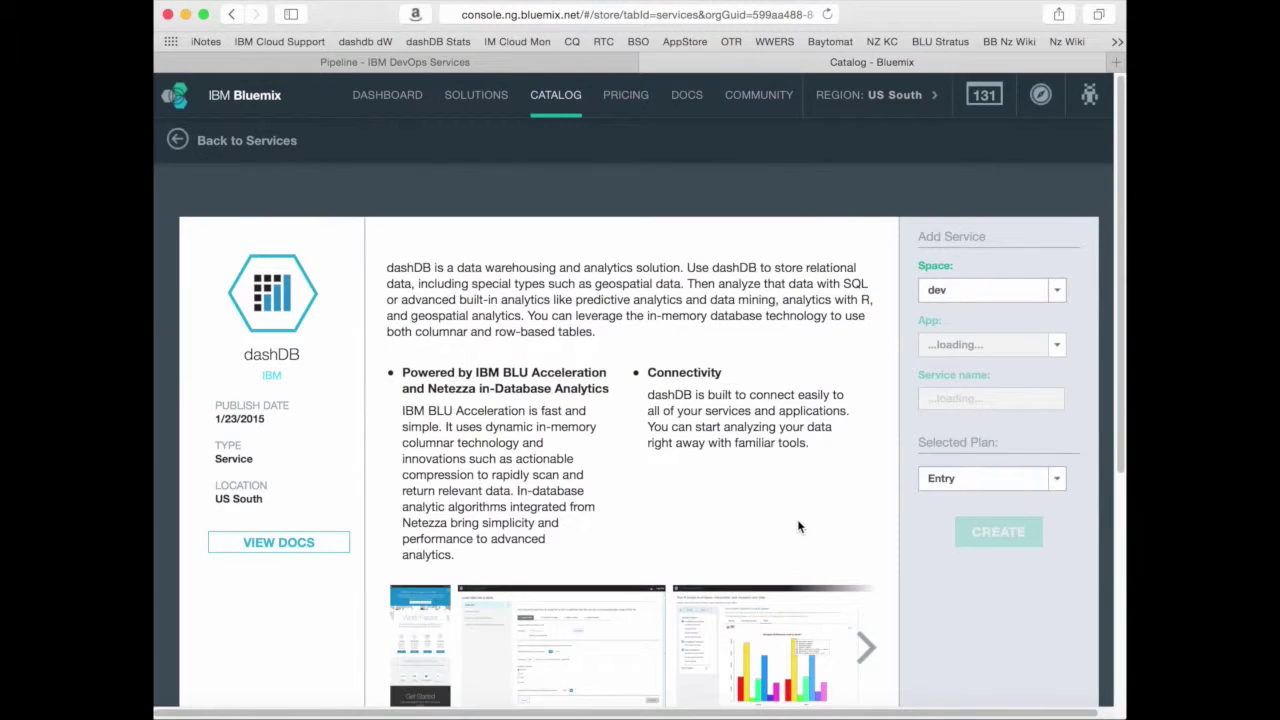
- Create the dashDB service unbound, with the service name "TwitterAnalysis"
drag(1004, 398, 899, 400)
text(TwitterAnalysis)
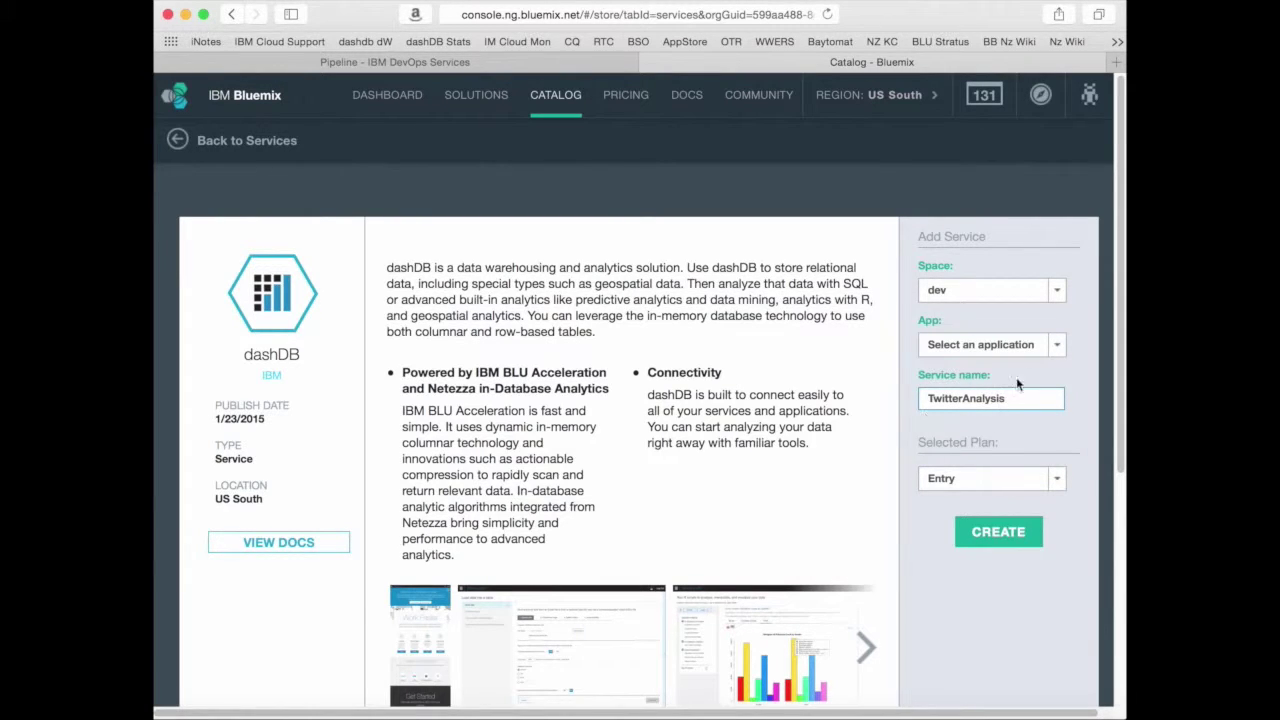
click(1030, 345)
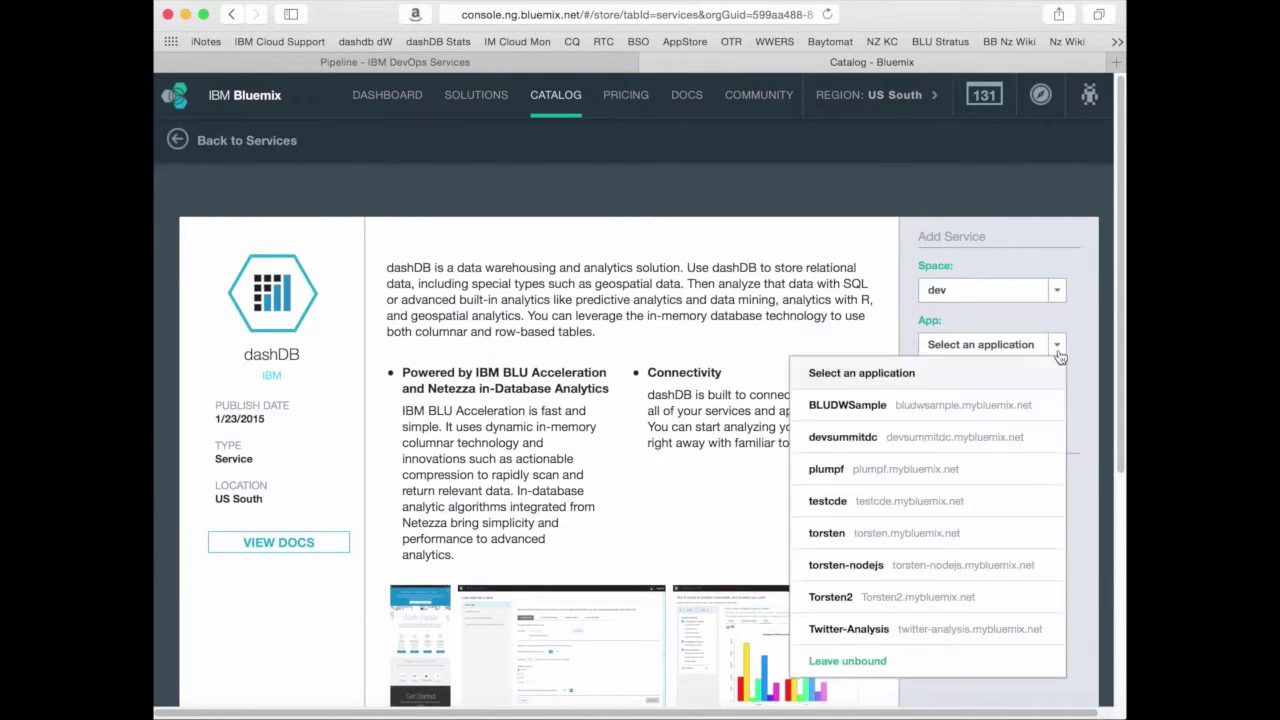
click(900, 662)
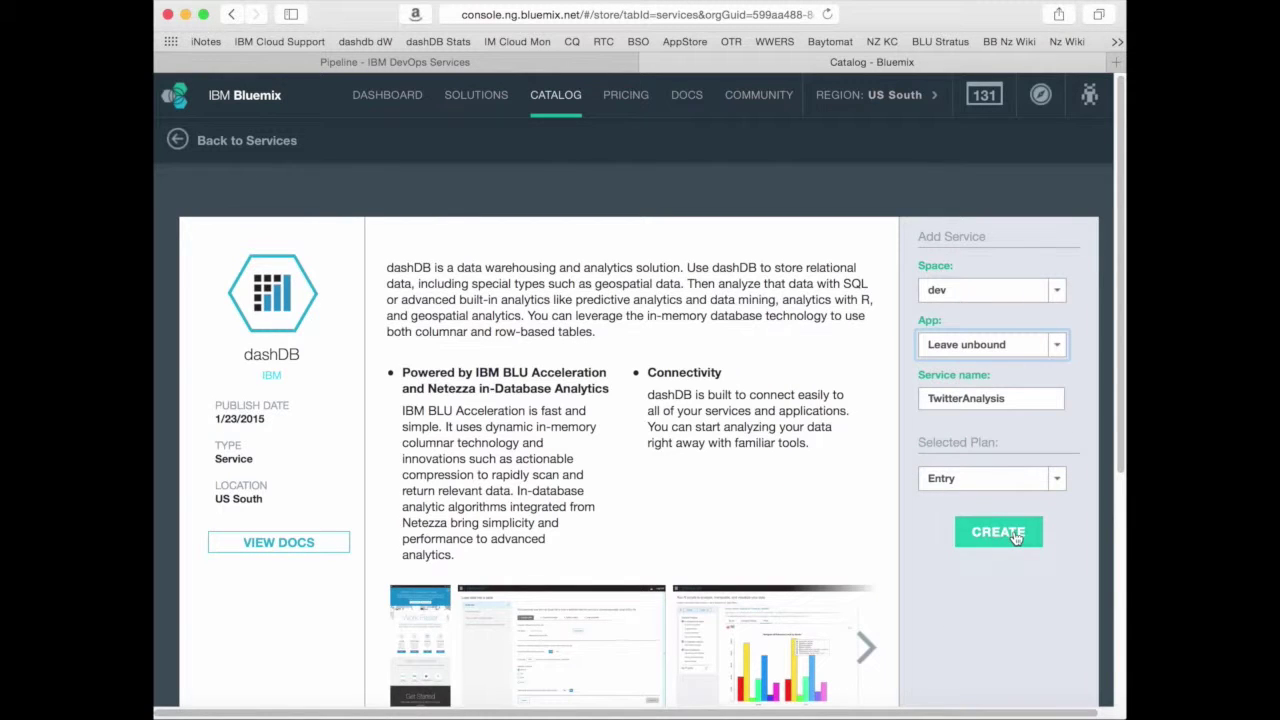
click(1015, 537)
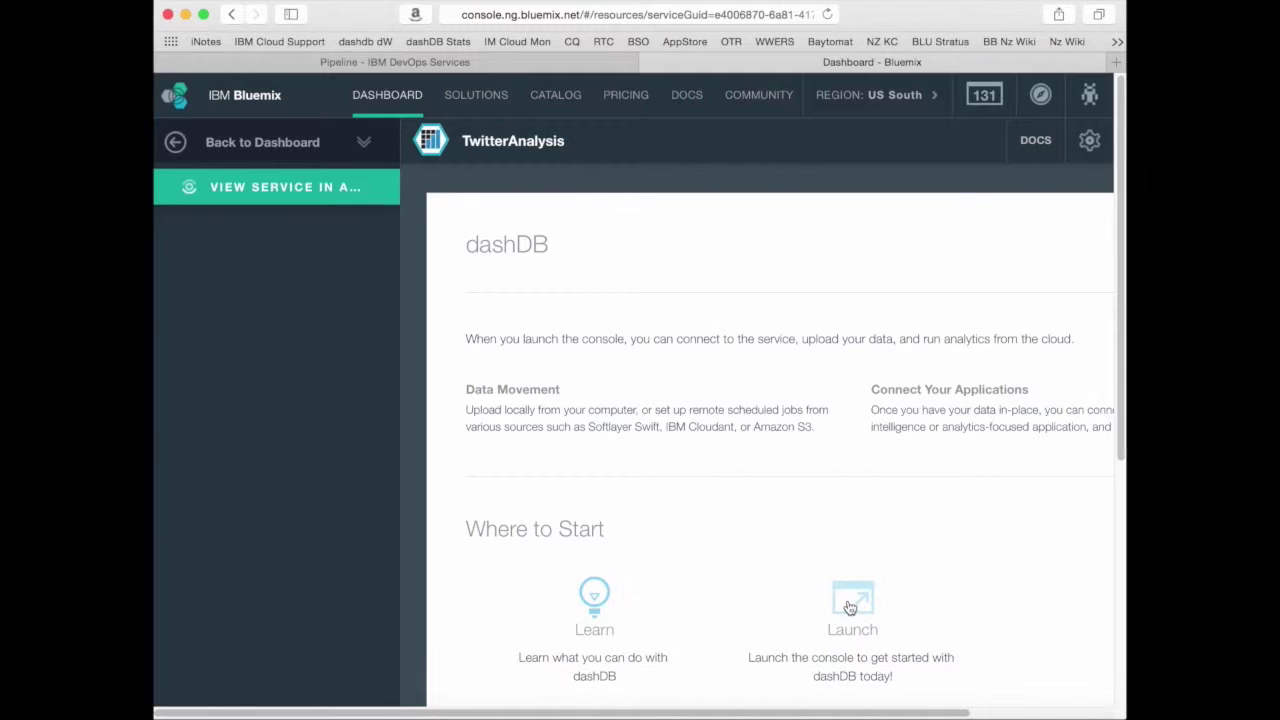
- Launch the dashDB console from the TwitterAnalysis service and open the page for loading Twitter data
click(849, 604)
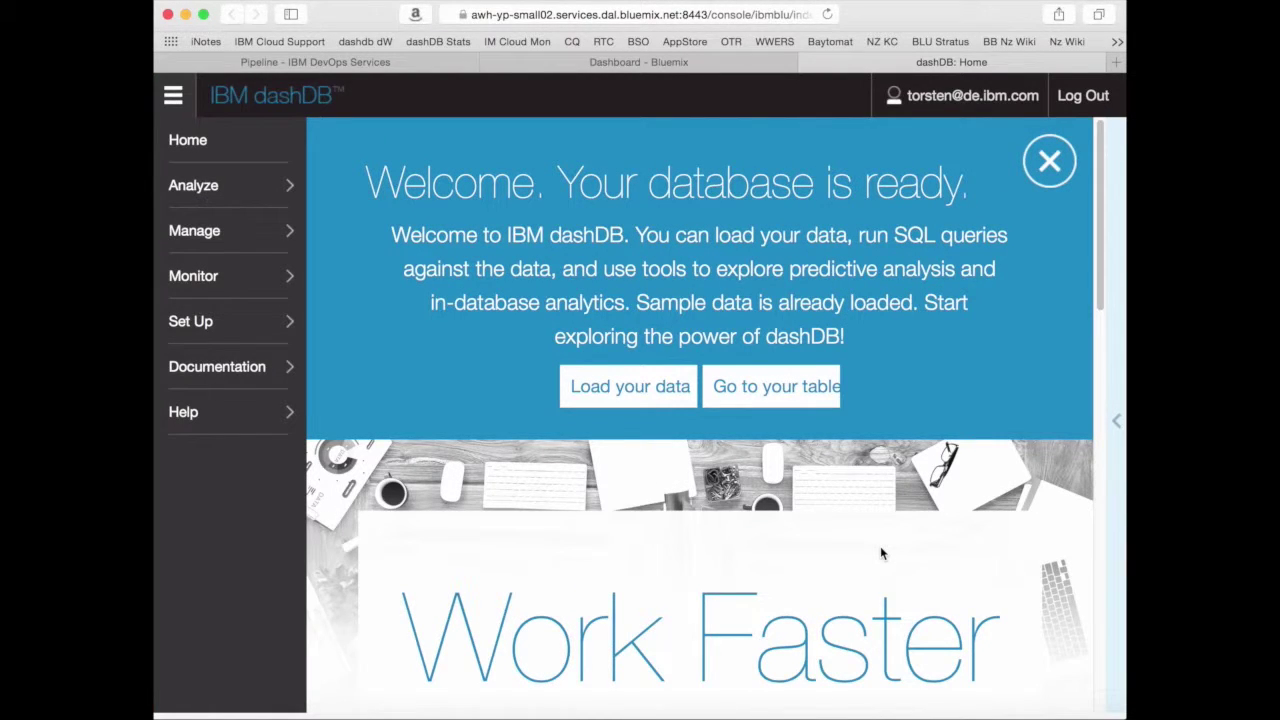
click(234, 235)
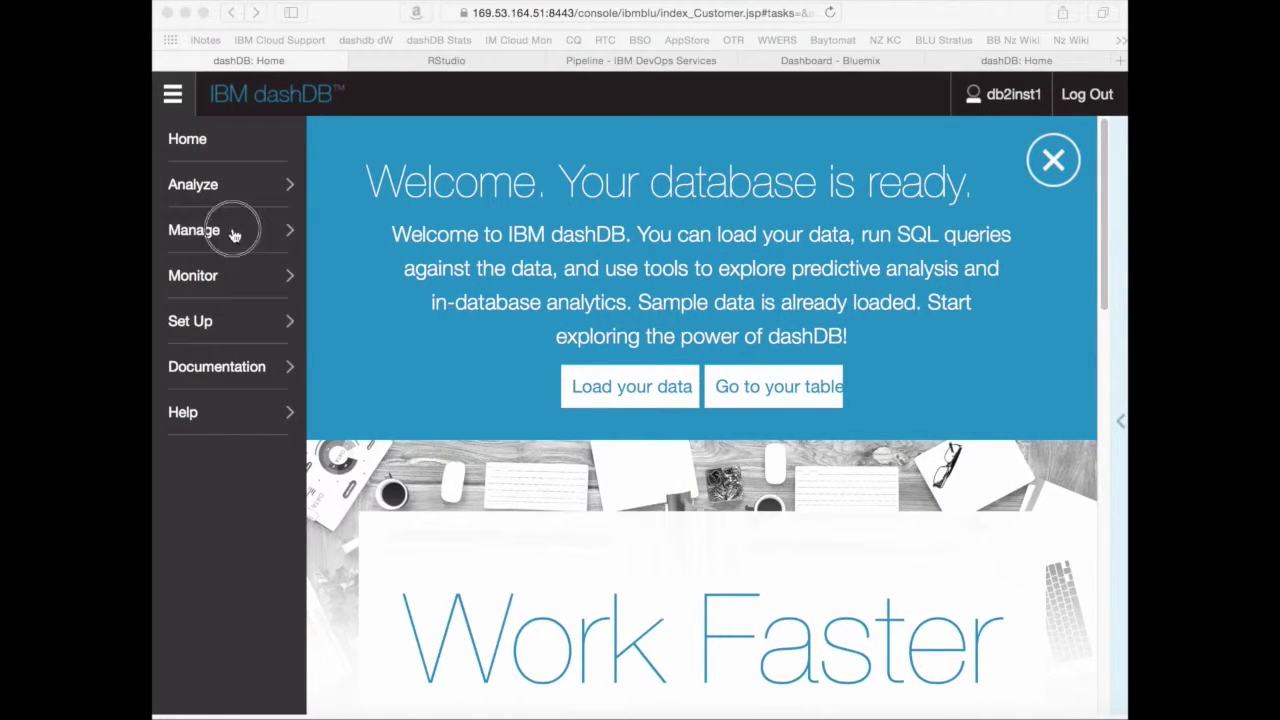
click(232, 229)
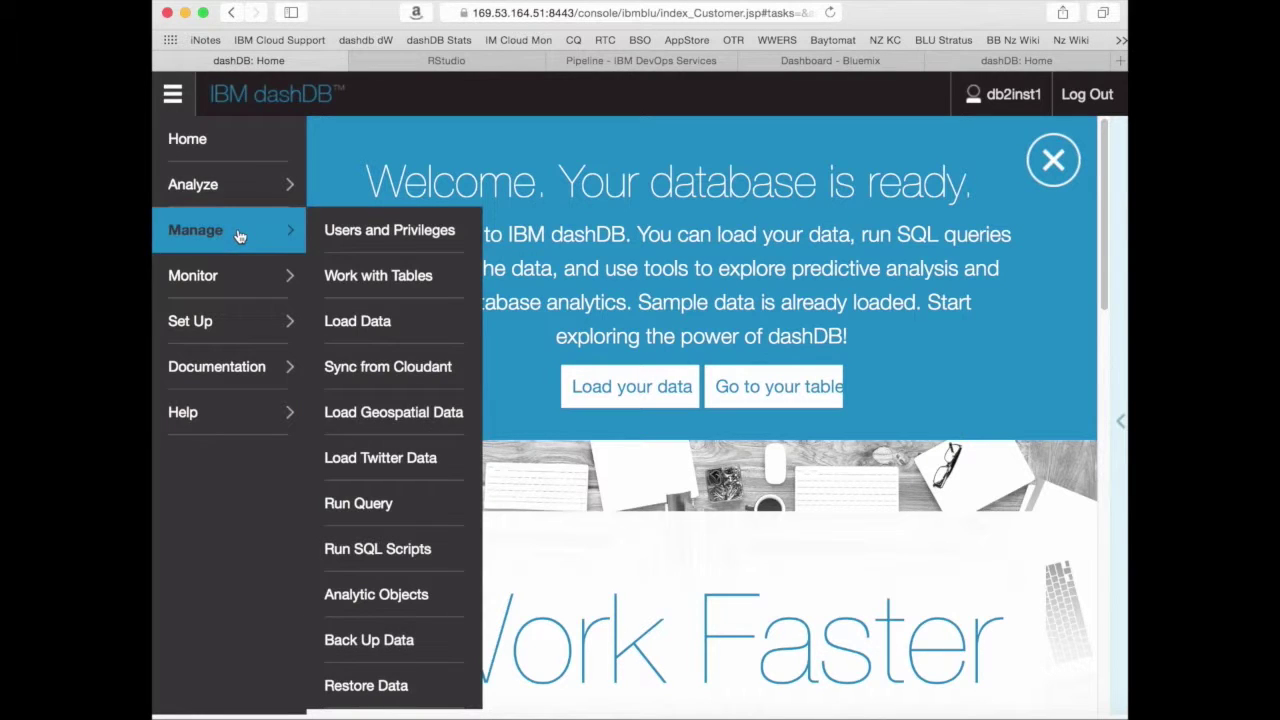
click(441, 474)
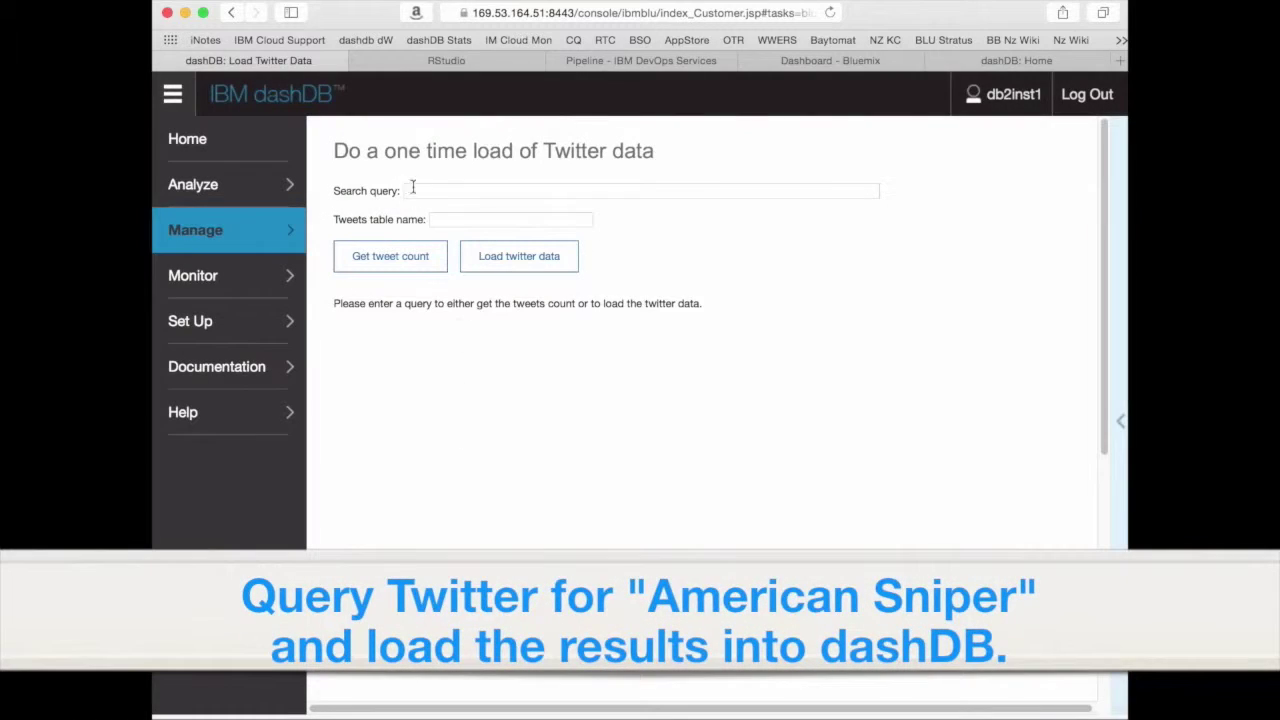
- Enter the Twitter search query "American Sniper" with tweets table name TWEETS_AMERICAN_SNIPER, and request the tweet count
click(421, 190)
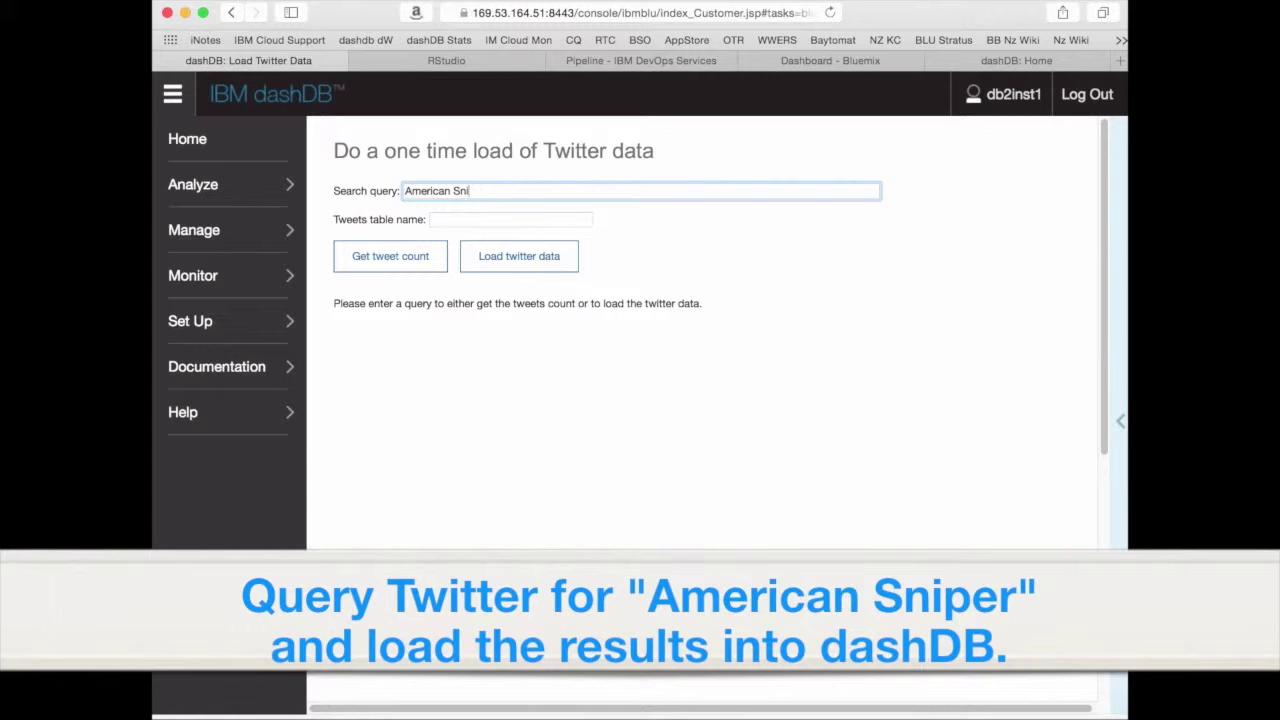
text(American Sniper)
key(Tab)
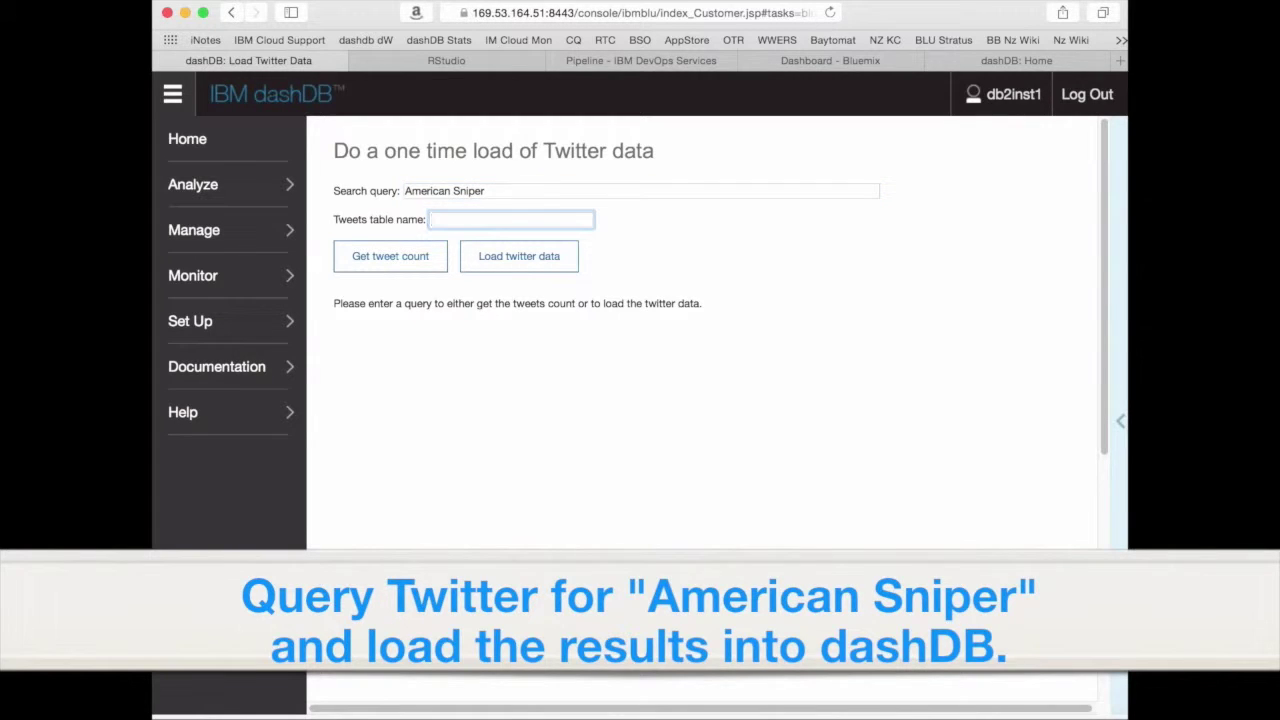
text(TWEETS_AMERICAN_SNIPER)
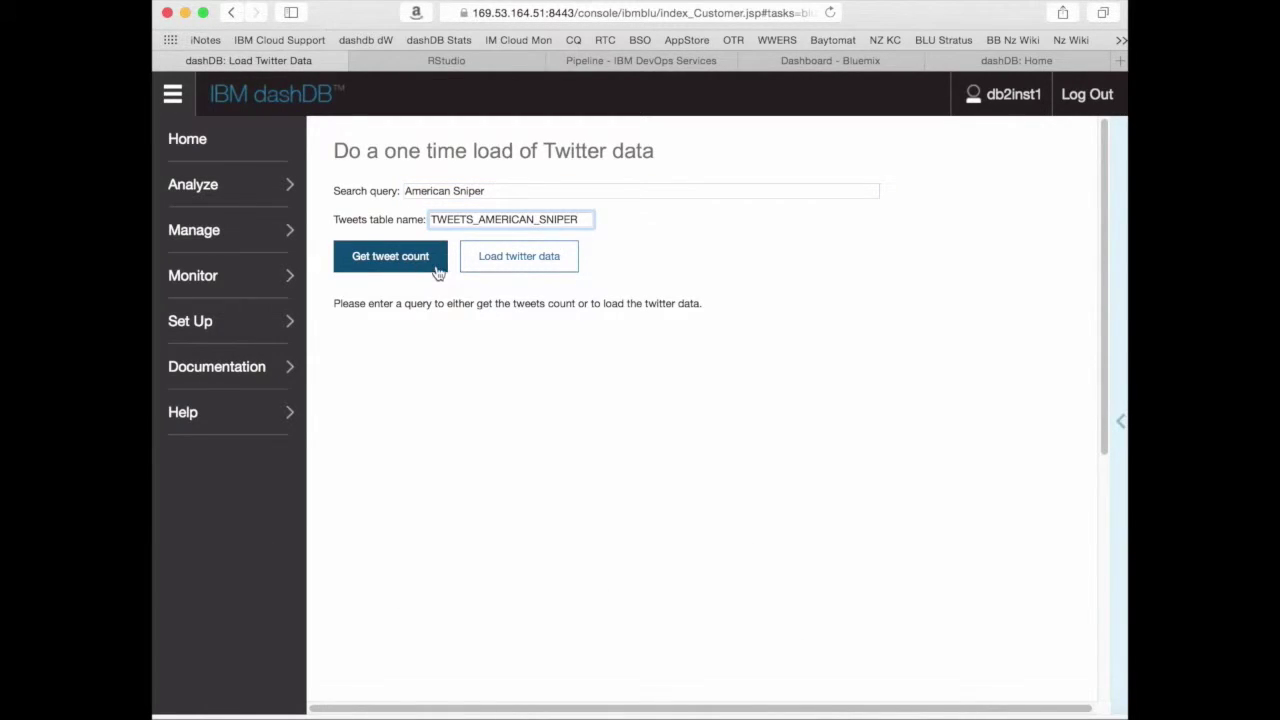
click(446, 270)
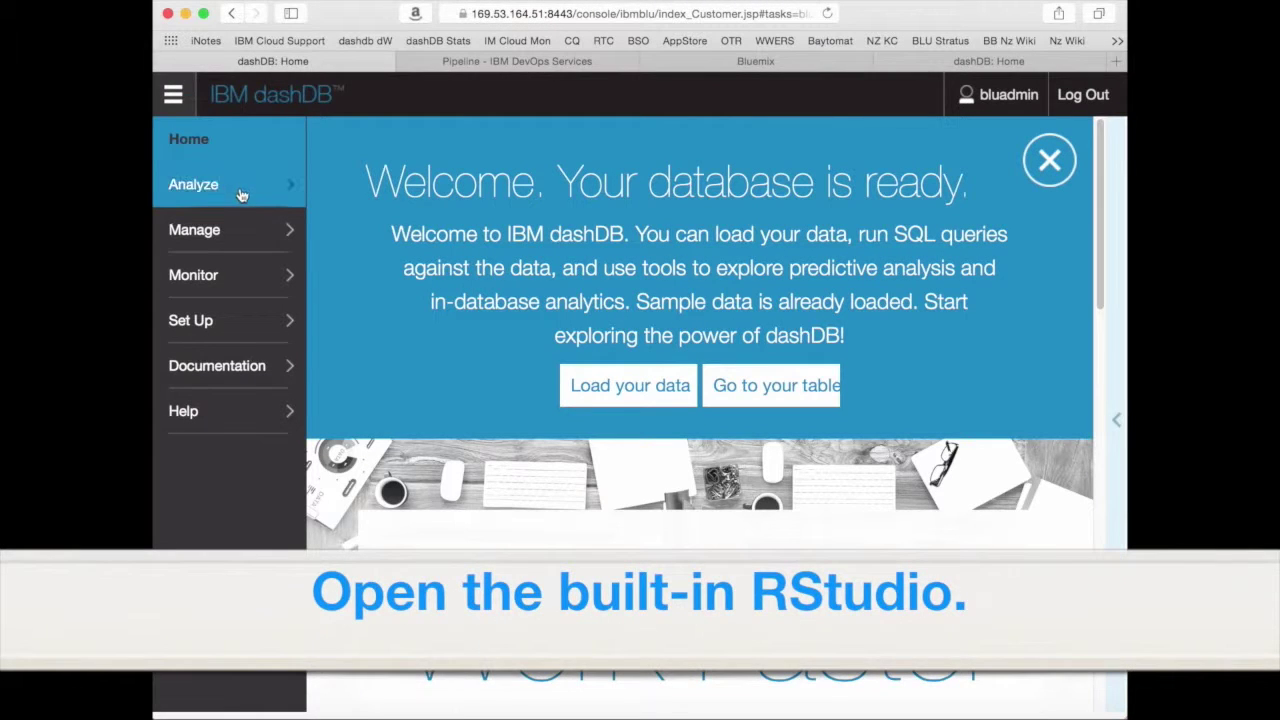
- Open the built-in RStudio from dashDB's R script development page
mouse_move(240, 195)
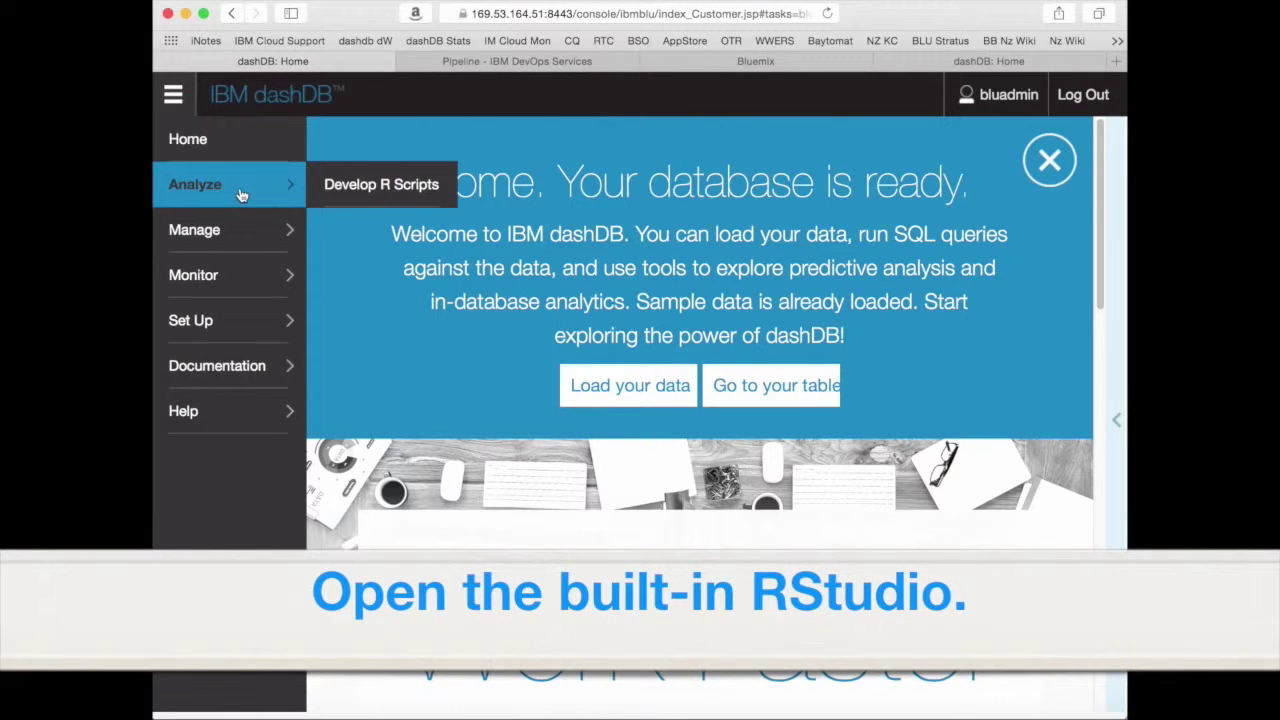
click(367, 189)
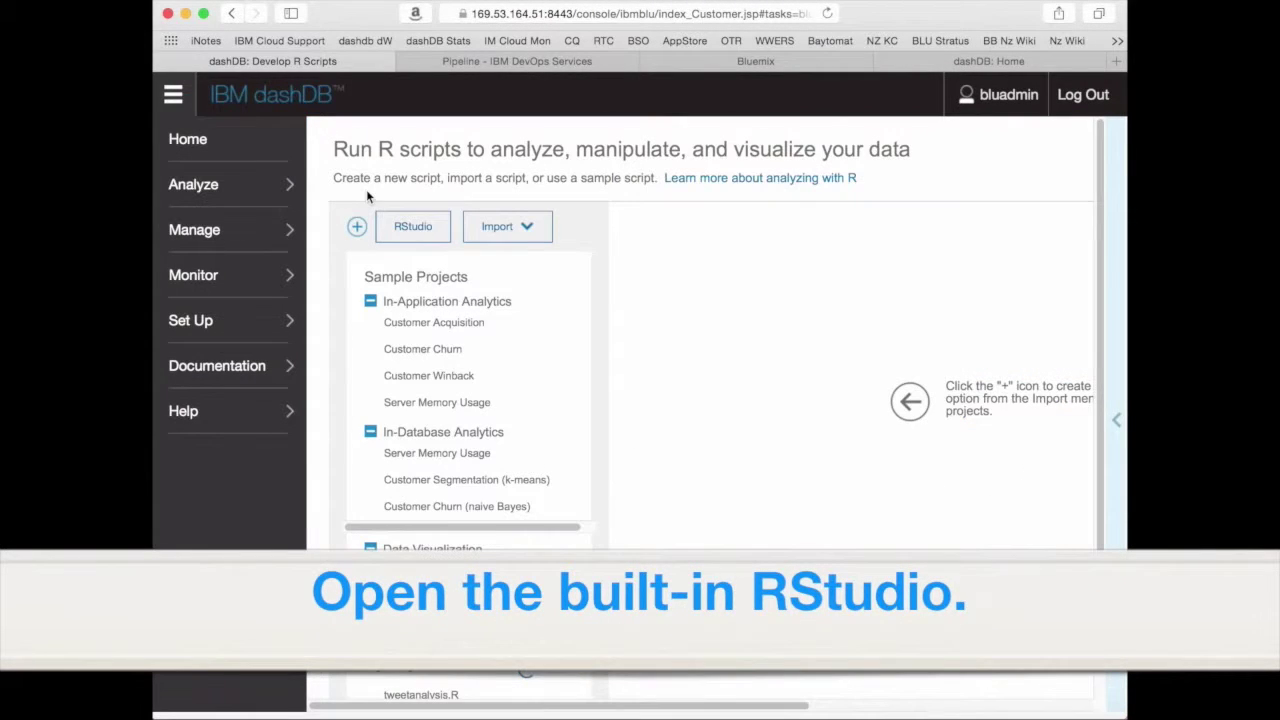
click(424, 230)
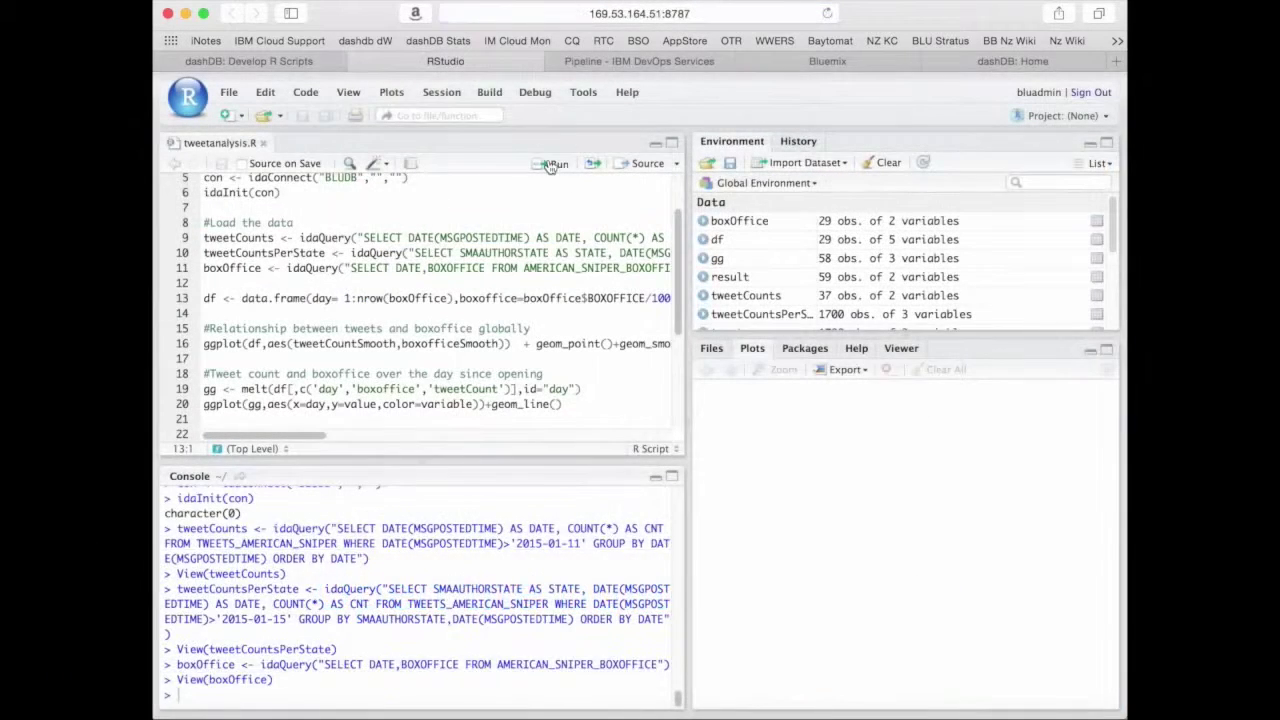
- In tweetanalysis.R, build the df data frame from line 13 and run lines 15–16 to plot tweets against box office globally
click(552, 164)
drag(210, 330, 205, 358)
click(214, 343)
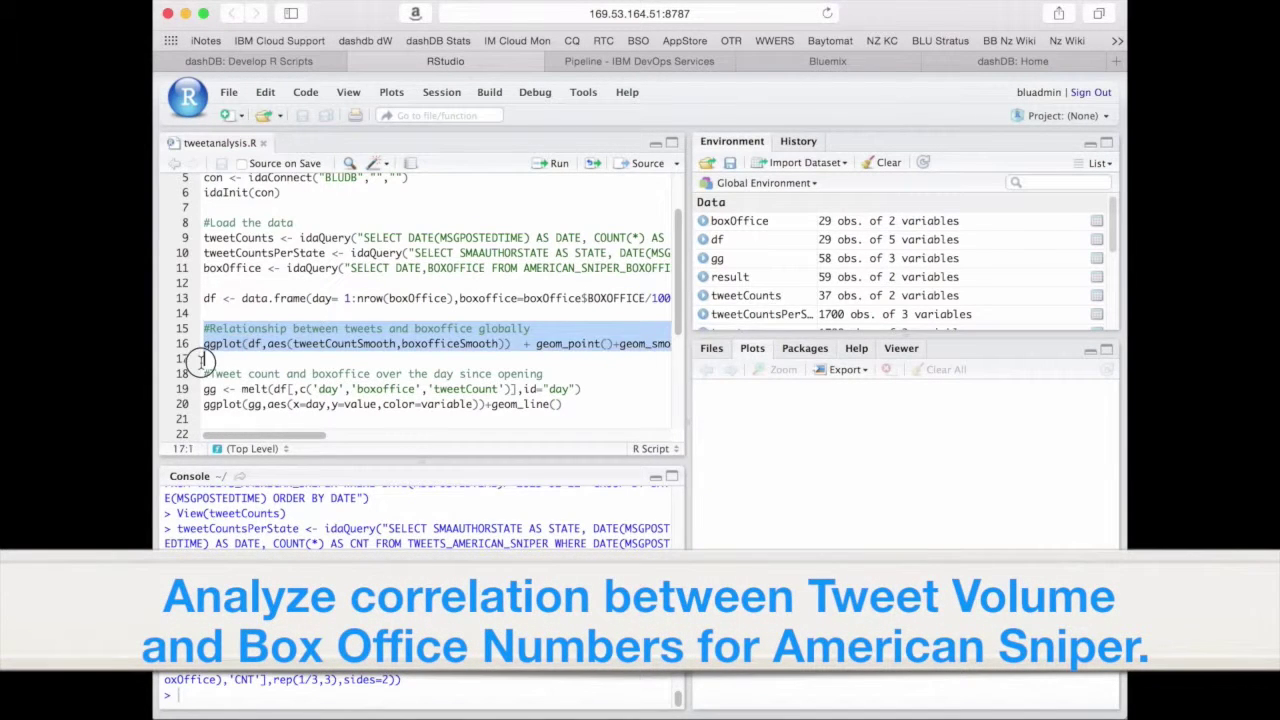
click(549, 168)
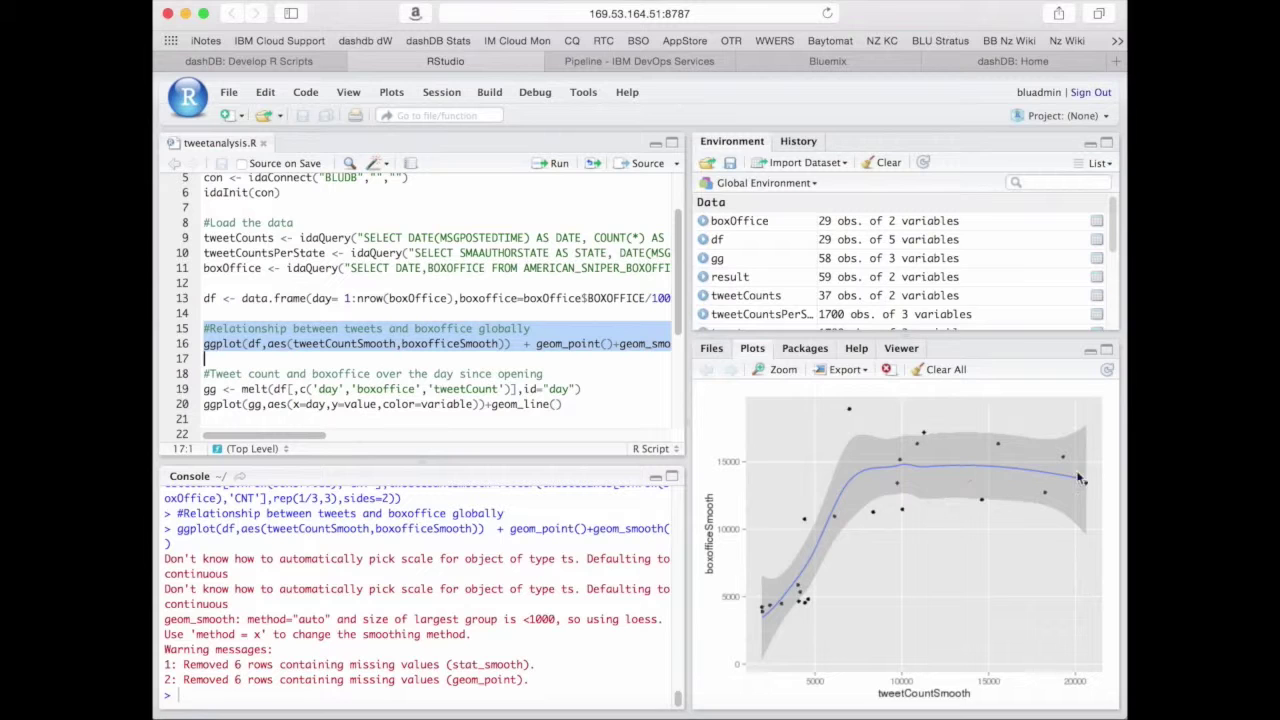
- Run lines 18–20 of the script to plot tweet count and box office over the days since opening
click(350, 373)
scroll(350, 300, down, 5)
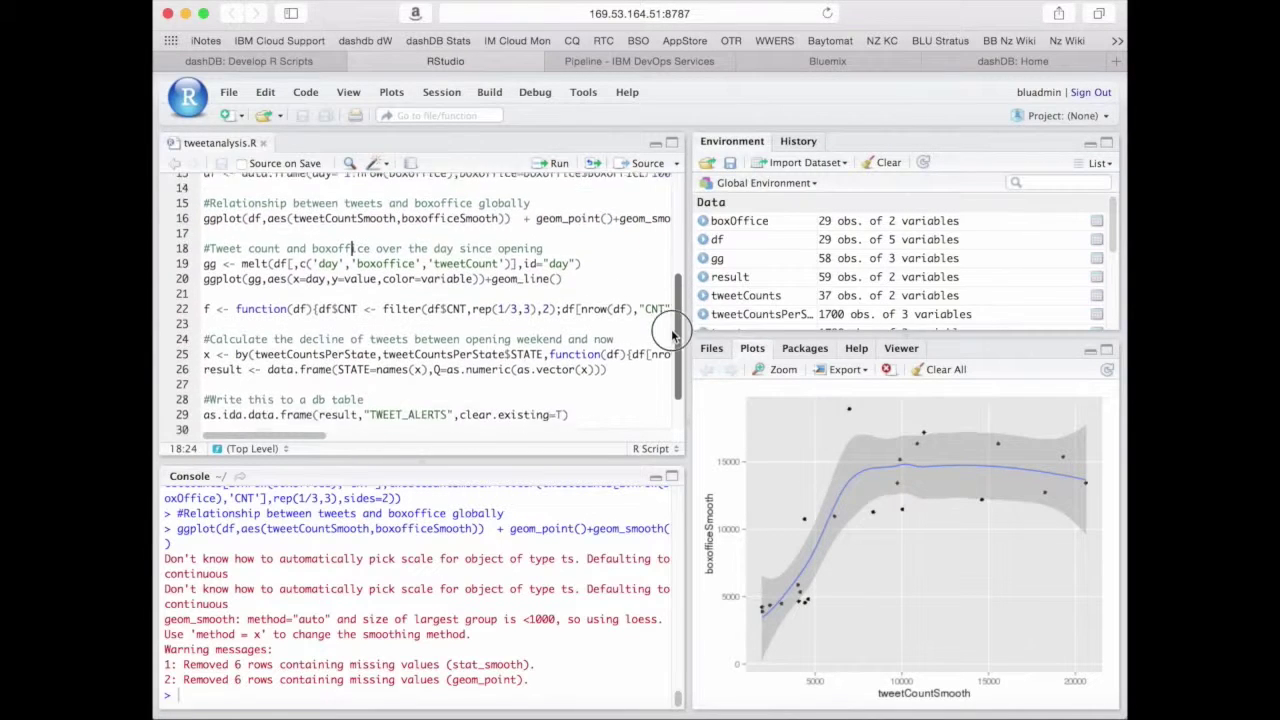
drag(204, 231, 204, 277)
click(558, 164)
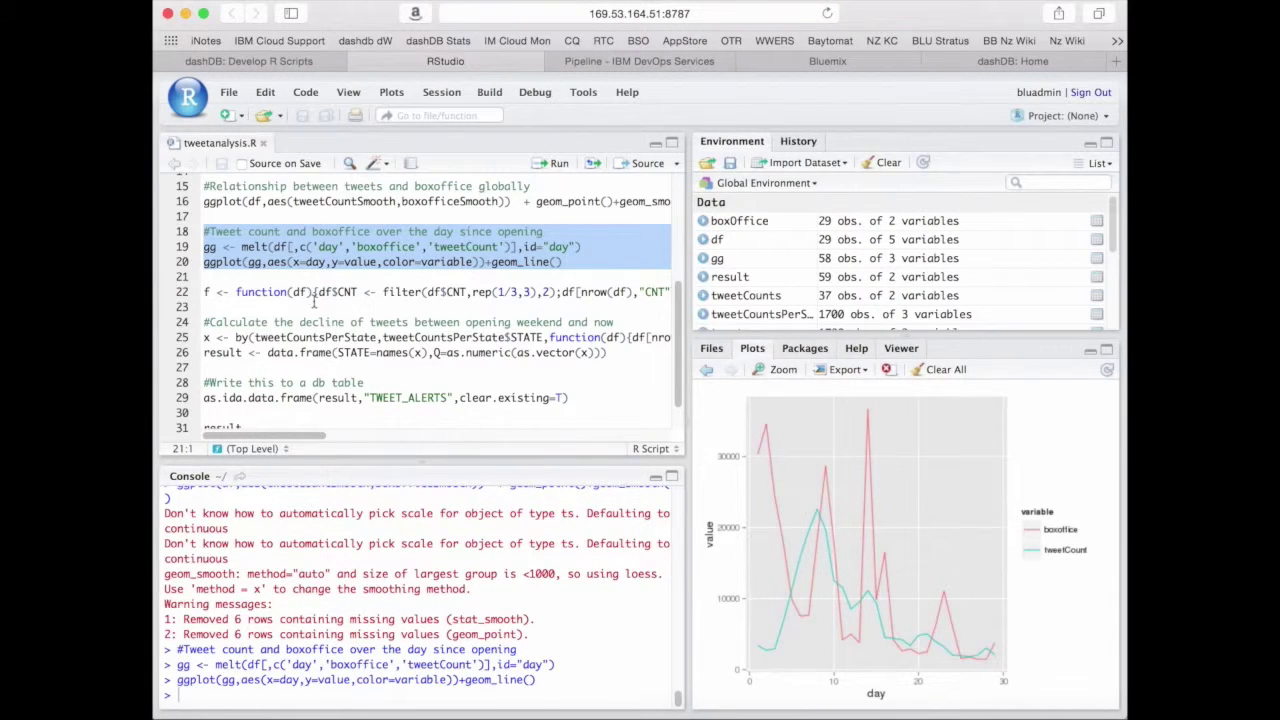
- Run the function f definition on line 22 and lines 24–26 to calculate each state's tweet decline since opening weekend
click(237, 293)
click(558, 163)
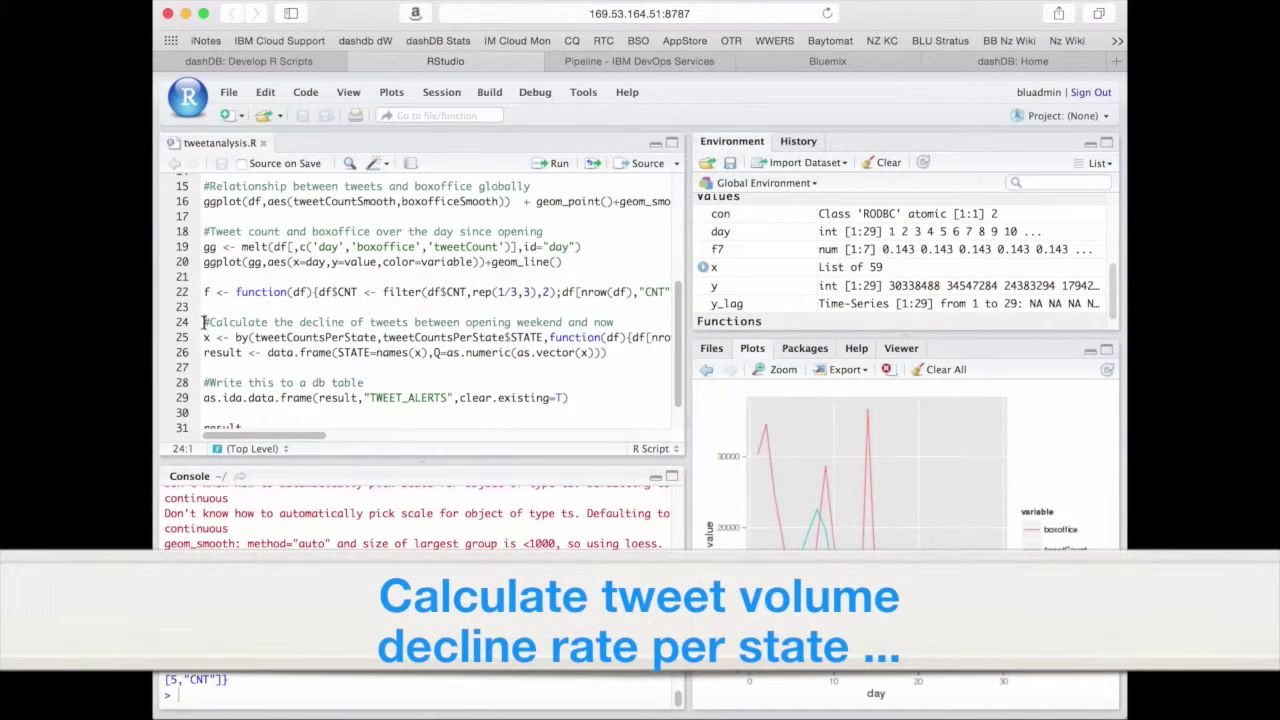
drag(204, 322, 198, 368)
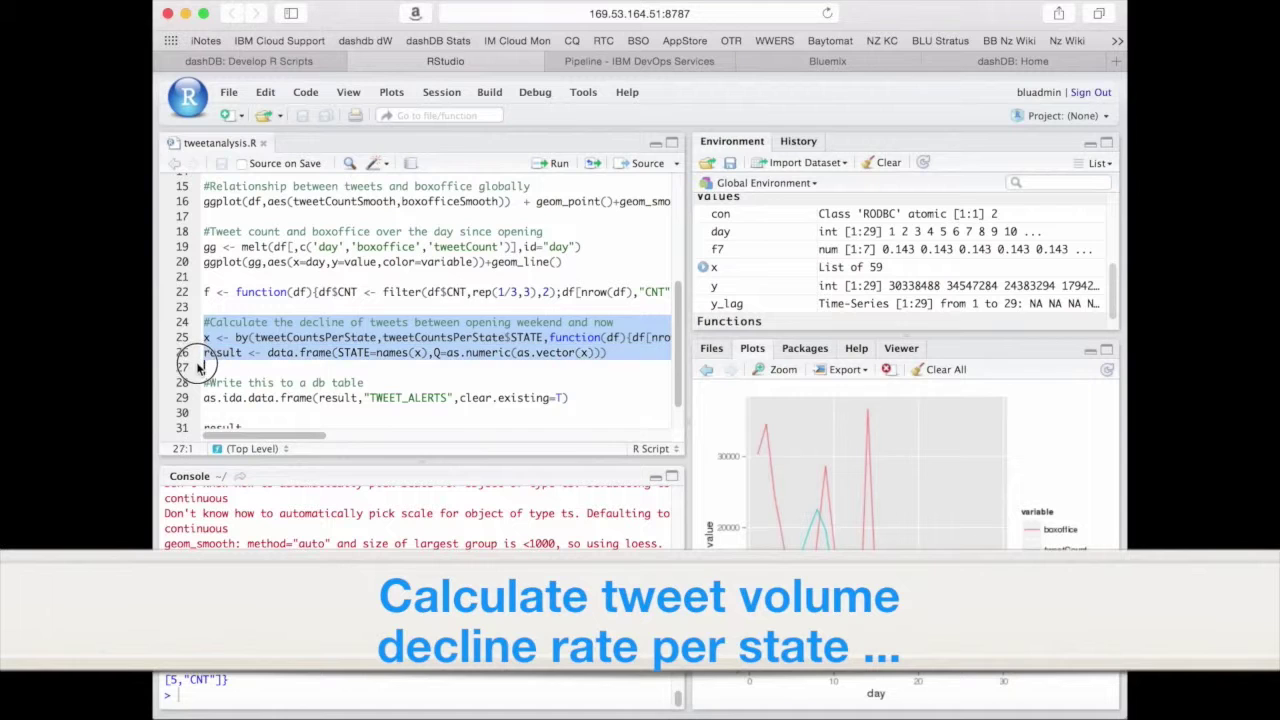
click(556, 165)
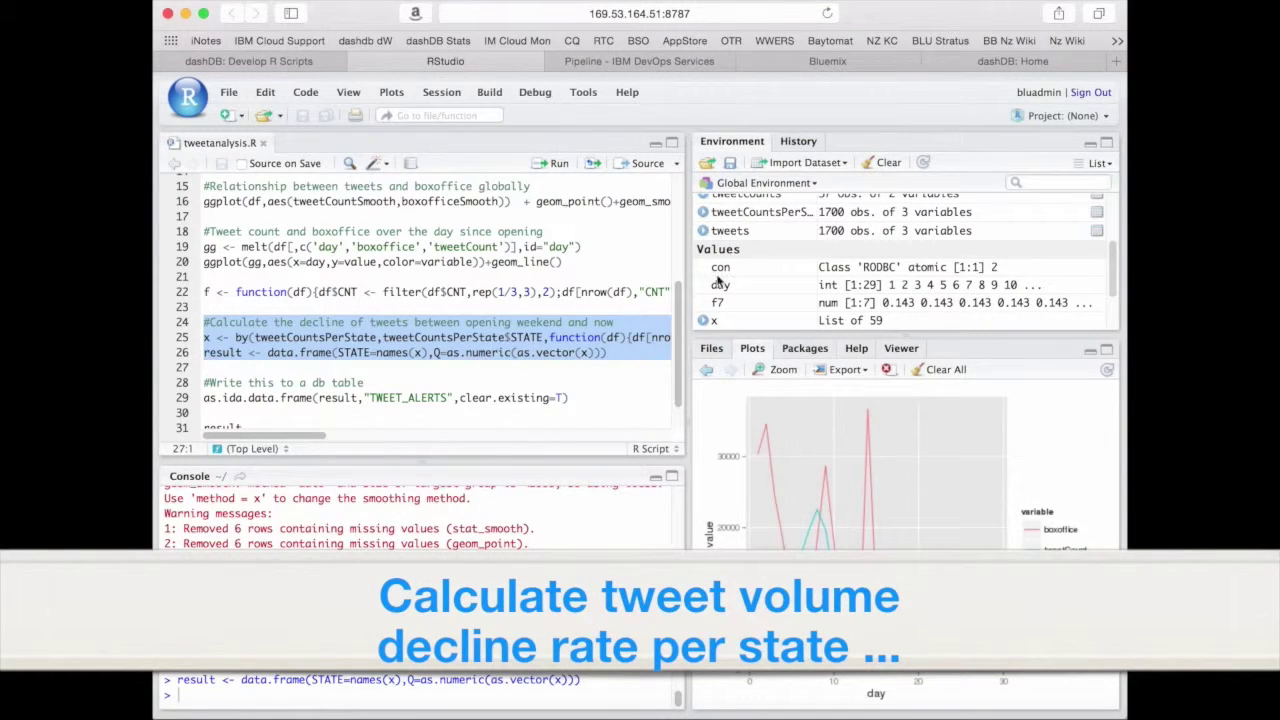
- View the result data frame with the per-state decline values, and close its view
click(1048, 234)
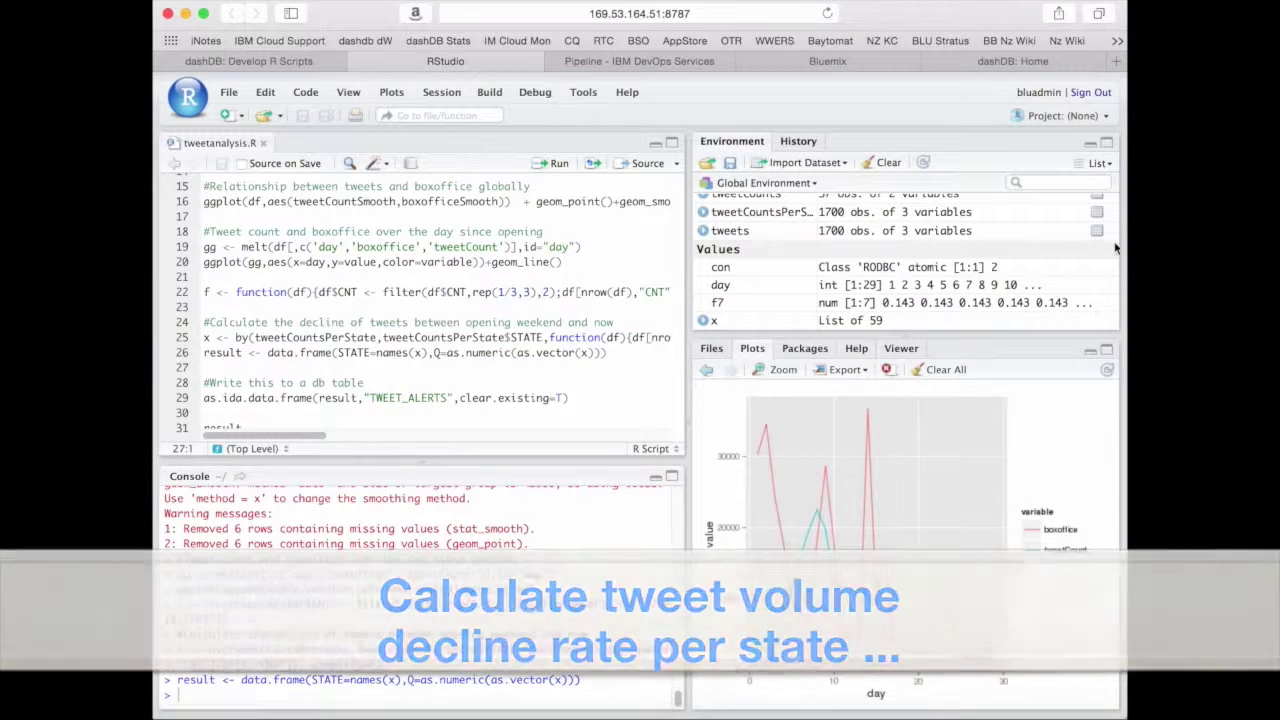
scroll(1048, 234, up, 3)
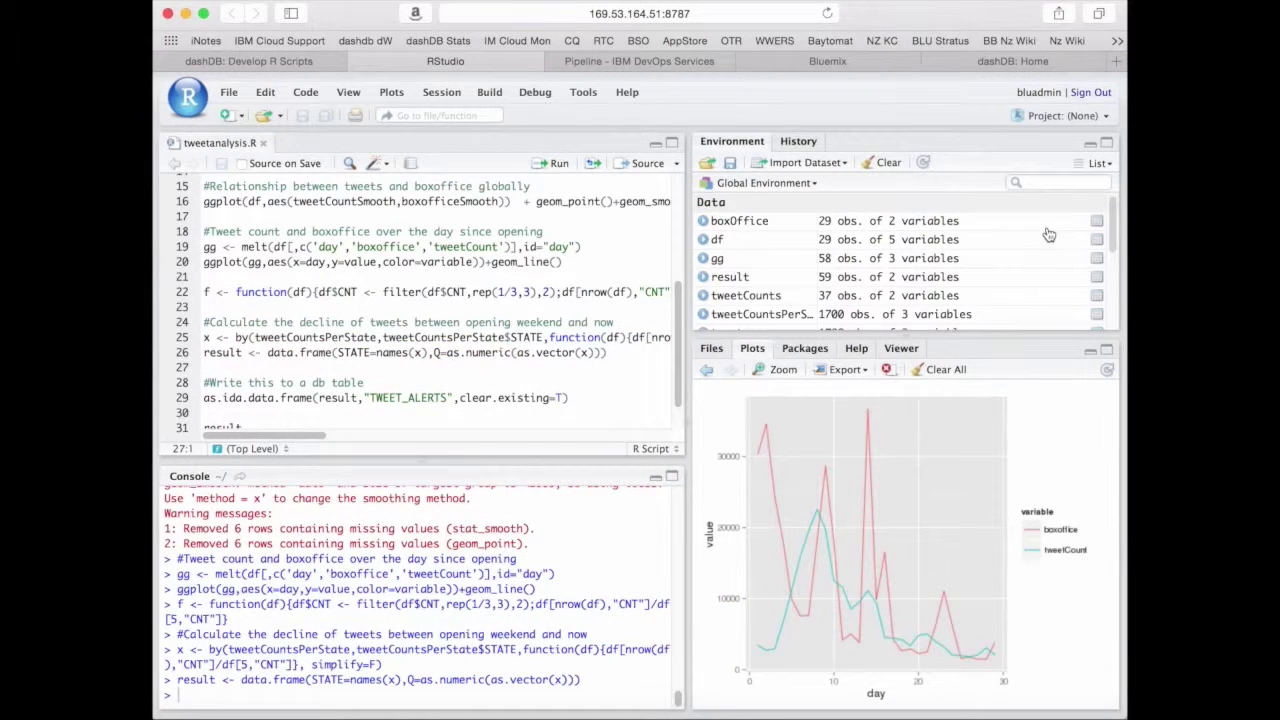
click(735, 278)
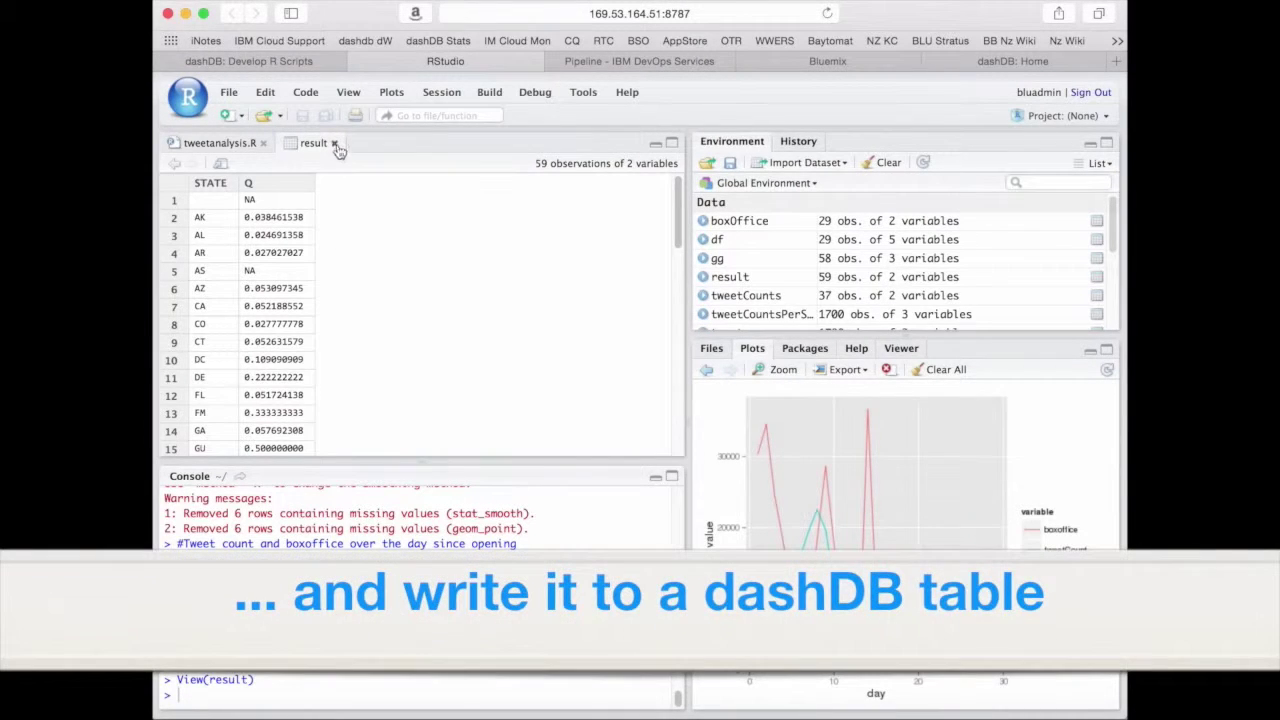
click(335, 144)
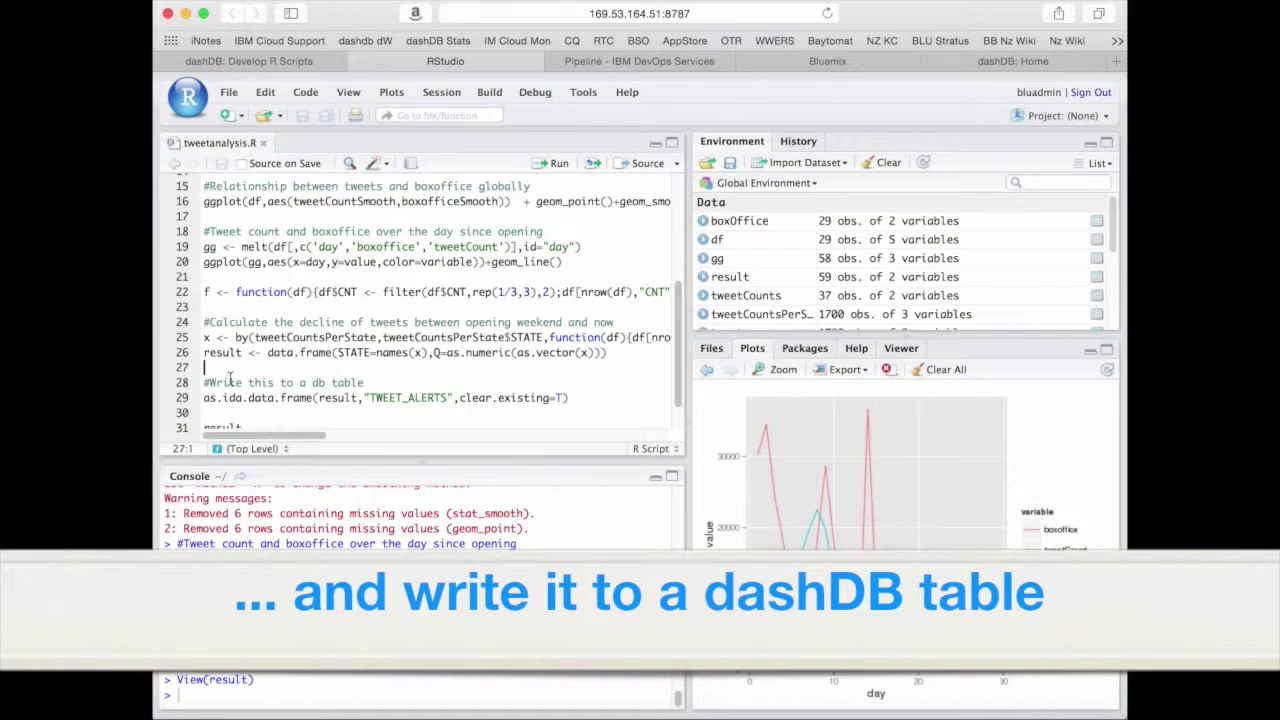
- Run lines 28–29 of the script to write the result data frame to the TWEET_ALERTS database table
scroll(226, 366, down, 2)
drag(204, 348, 201, 377)
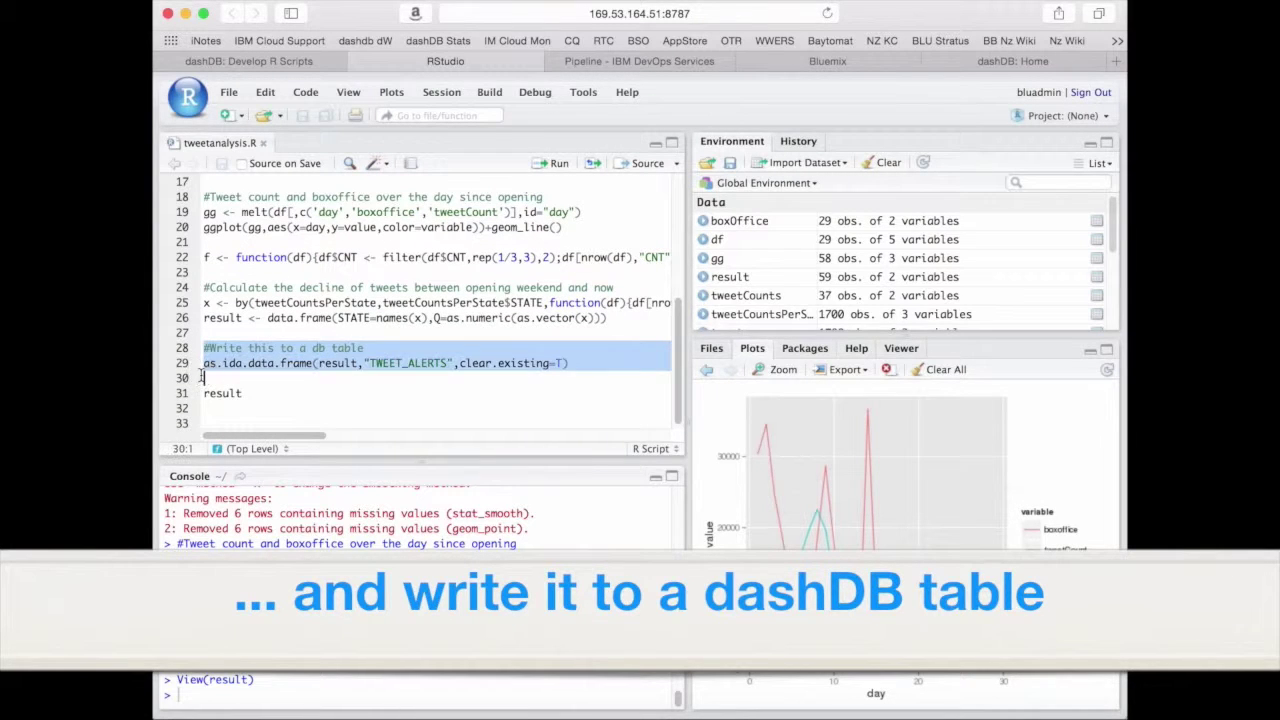